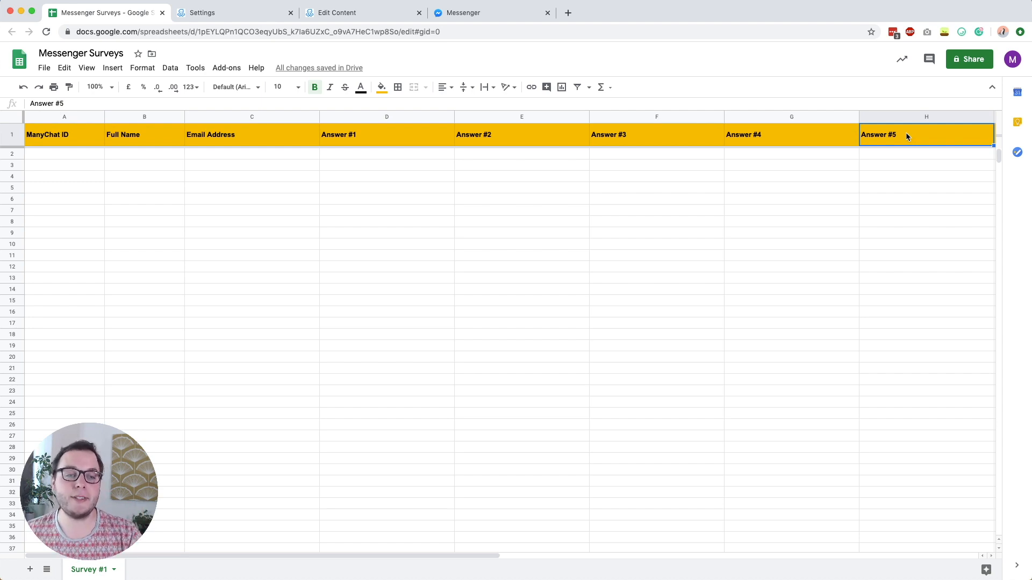
{"action": "left_click", "coordinate": [228, 13]}
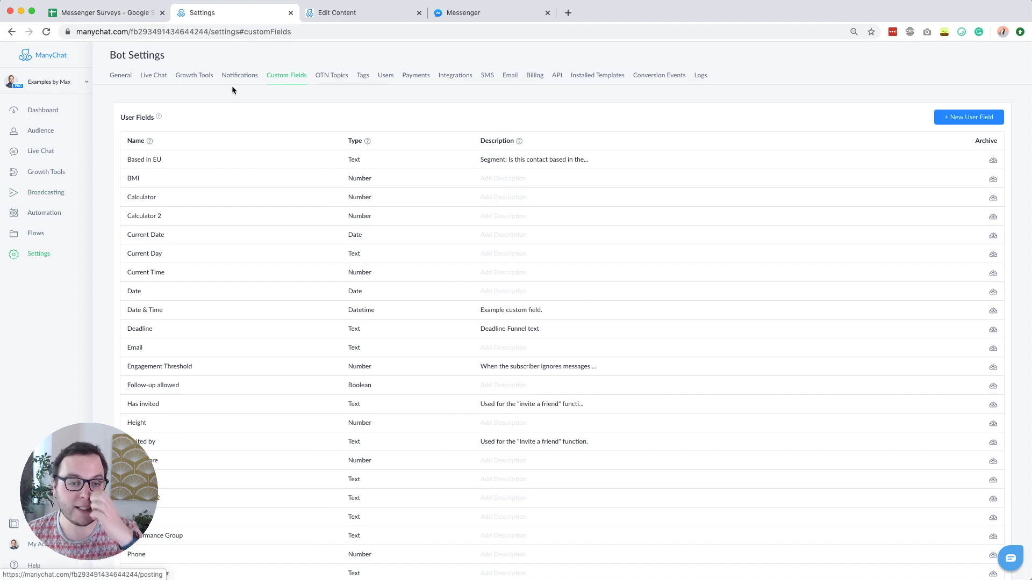
{"action": "left_click", "coordinate": [962, 116]}
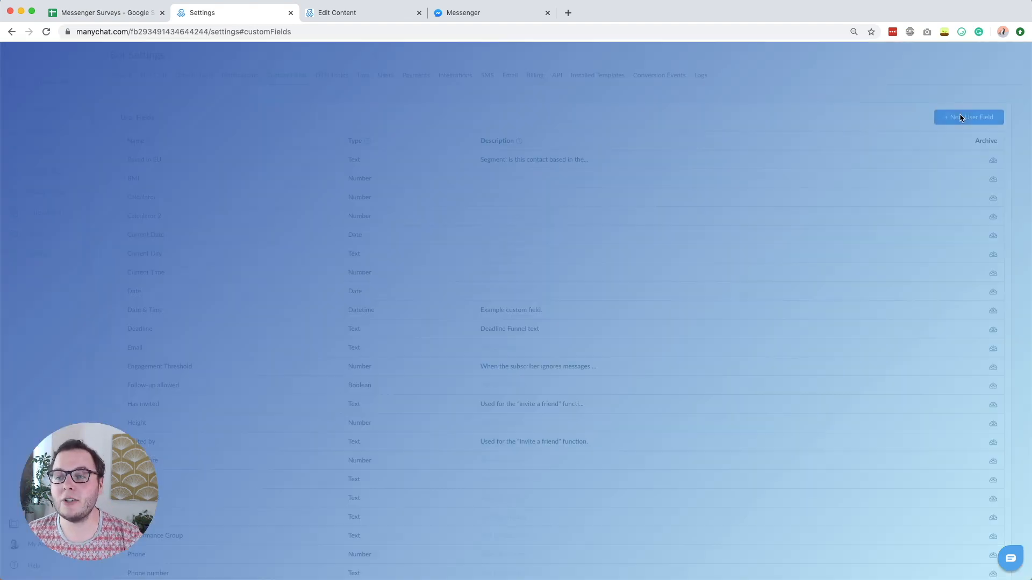
{"action": "left_click", "coordinate": [446, 138]}
{"action": "type", "text": "Response"}
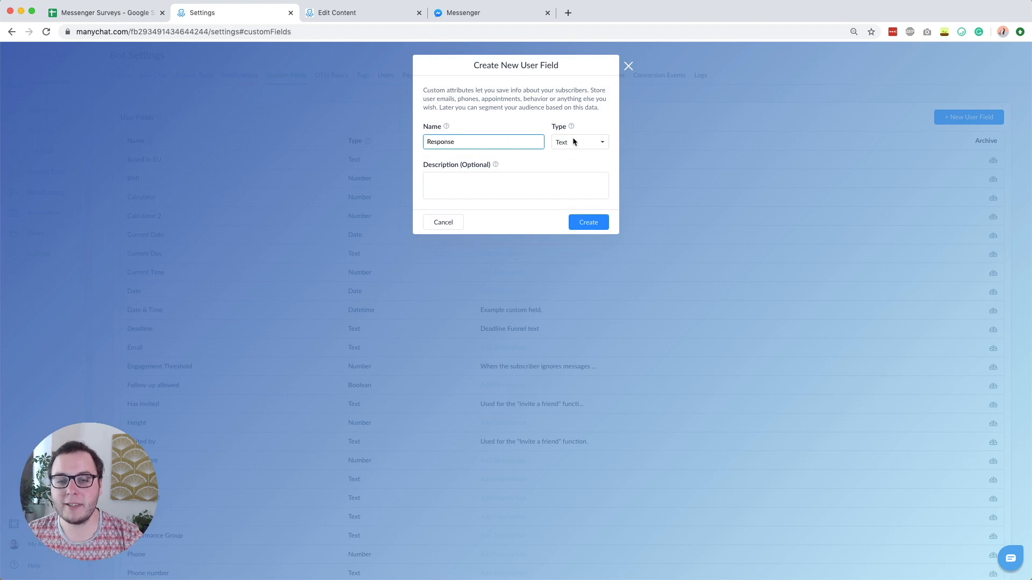
{"action": "left_click", "coordinate": [574, 142]}
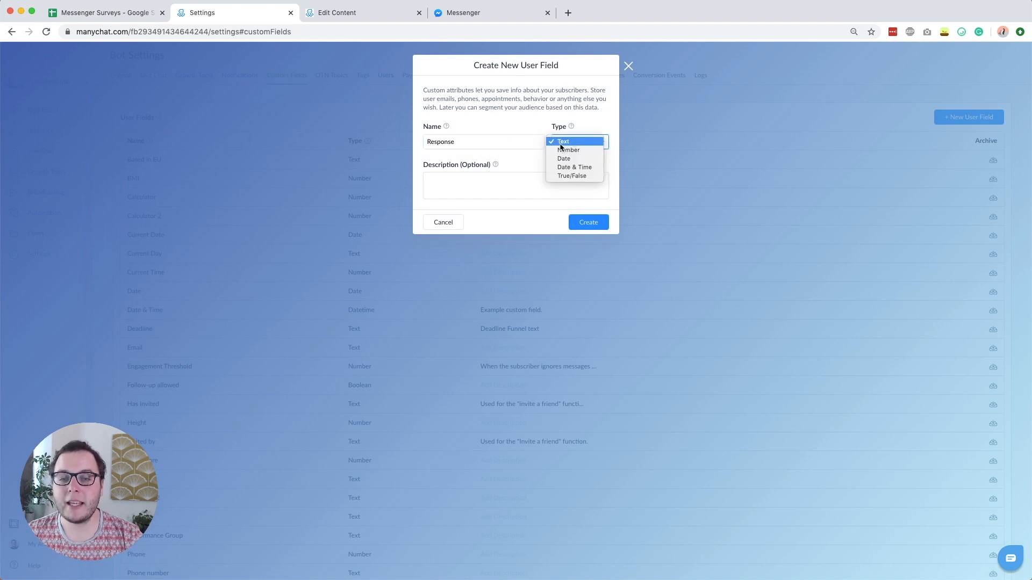
{"action": "left_click", "coordinate": [562, 142]}
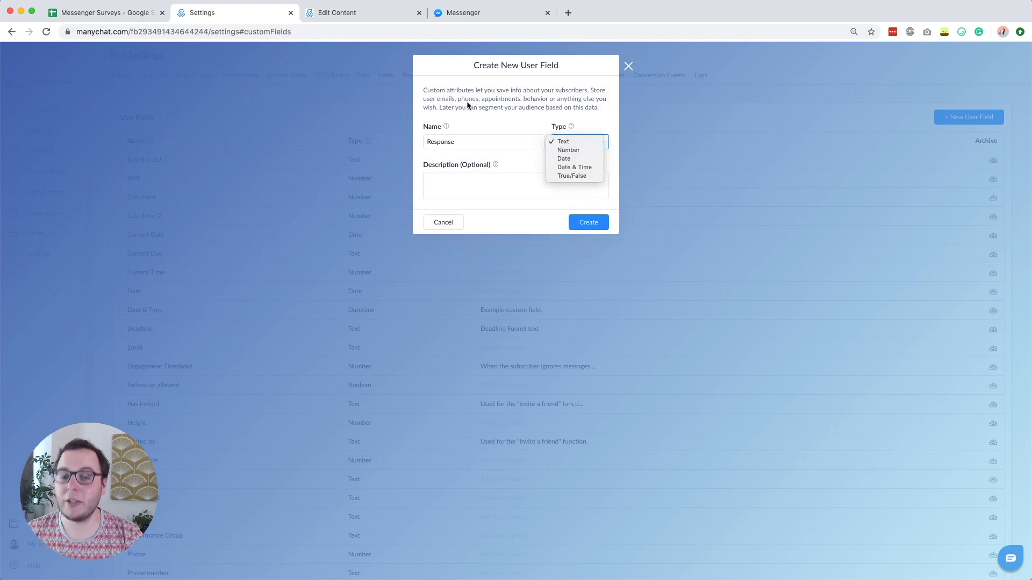
{"action": "left_click", "coordinate": [439, 223]}
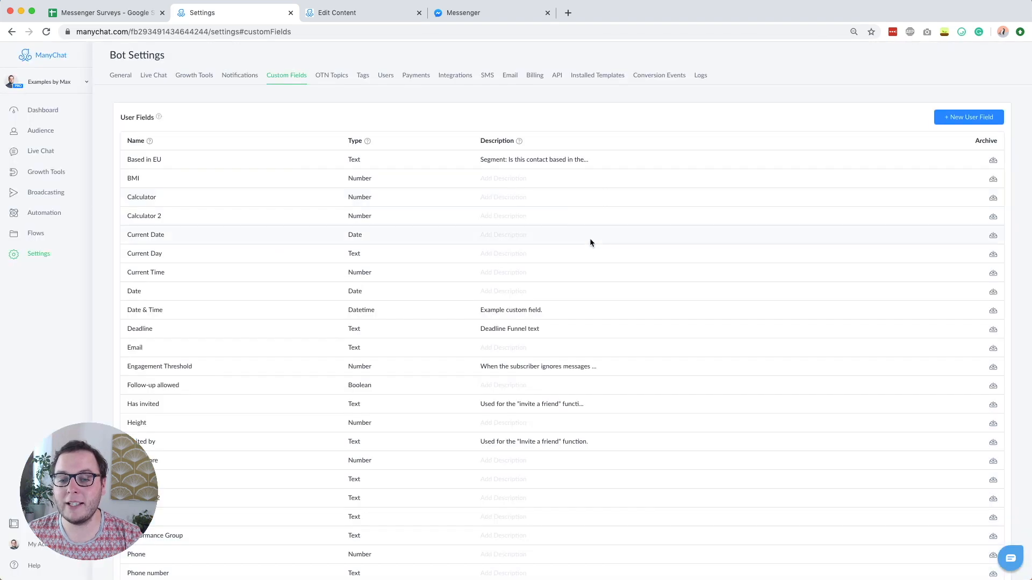
Examine the survey flow in the ManyChat flow editor, from the starting message and its two replies to the Google Sheet step.
{"action": "left_click", "coordinate": [322, 20]}
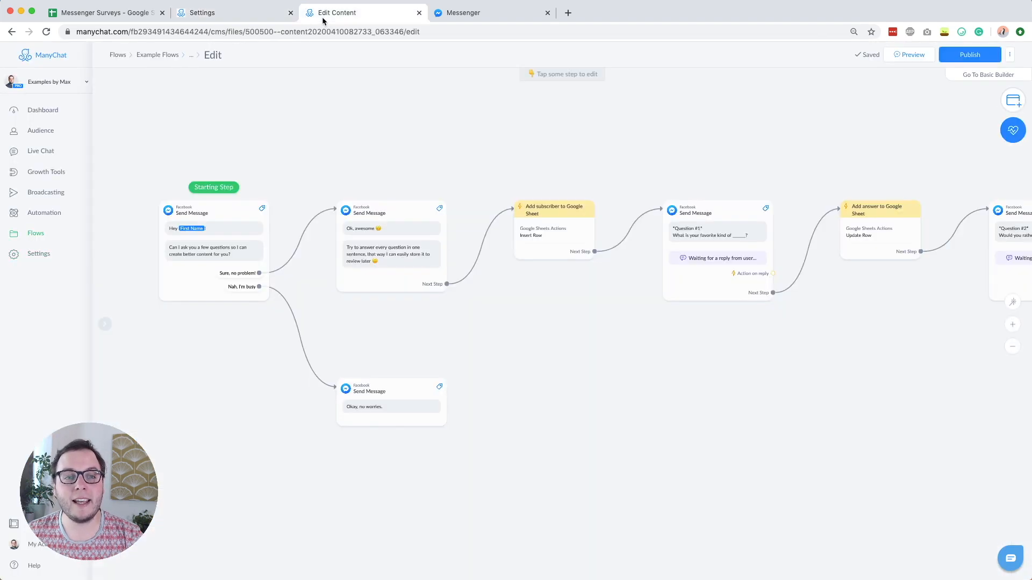
{"action": "left_click_drag", "start_coordinate": [278, 182], "coordinate": [248, 184]}
{"action": "scroll", "coordinate": [247, 183], "scroll_direction": "down", "scroll_amount": 10}
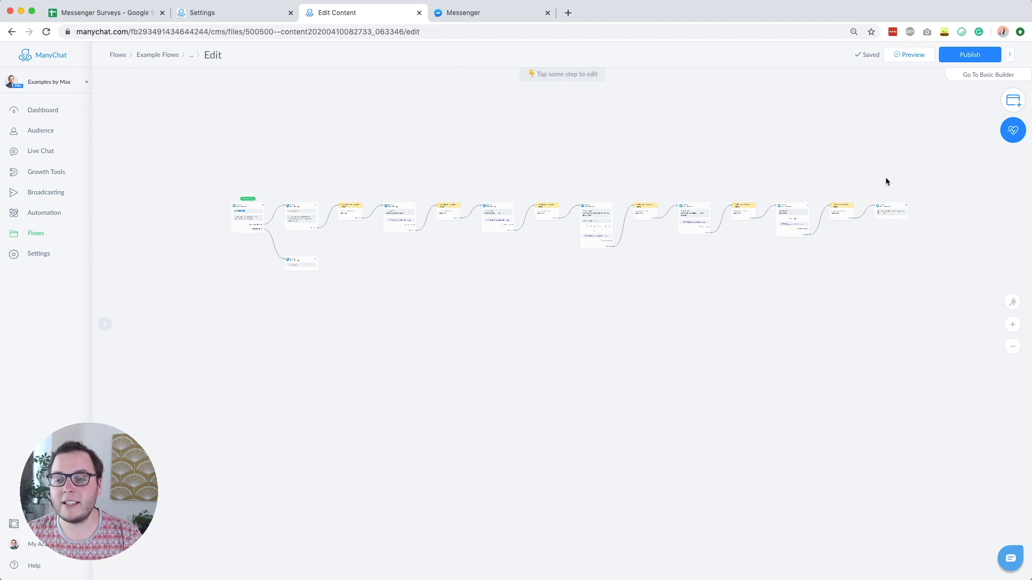
{"action": "scroll", "coordinate": [248, 226], "scroll_direction": "up", "scroll_amount": 10}
{"action": "scroll", "coordinate": [379, 379], "scroll_direction": "up", "scroll_amount": 2}
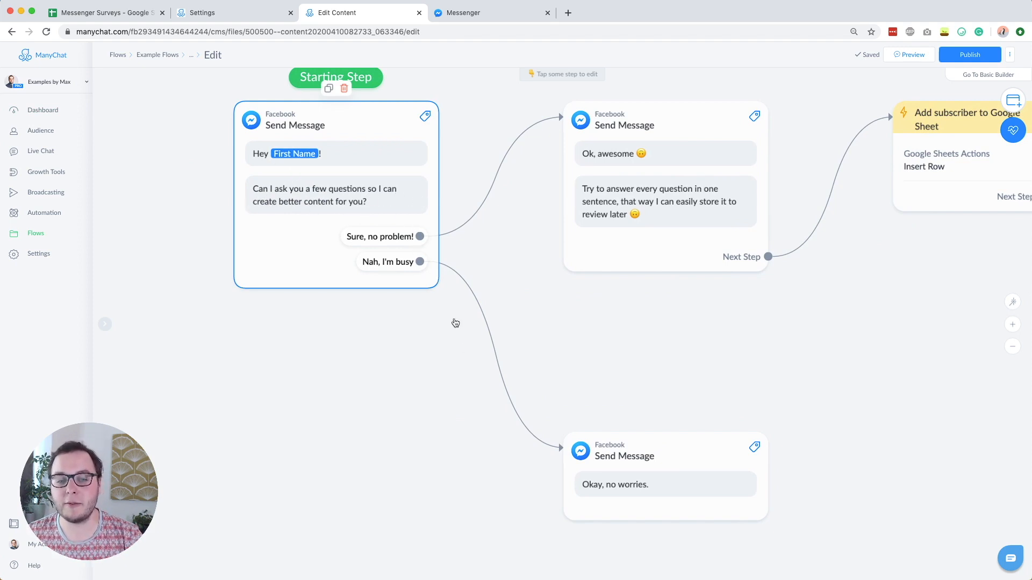
{"action": "left_click_drag", "start_coordinate": [454, 323], "coordinate": [297, 368]}
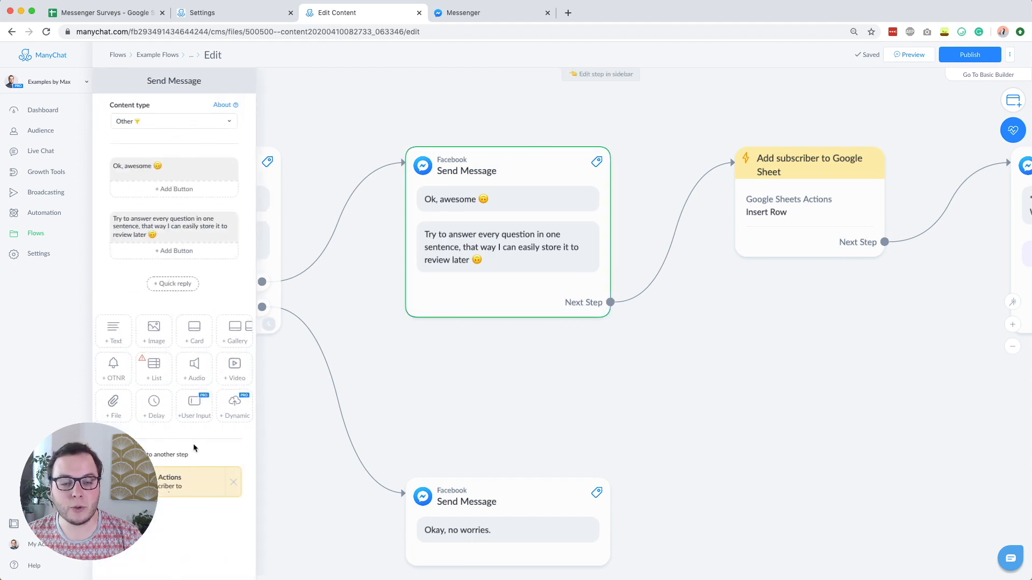
{"action": "left_click_drag", "start_coordinate": [607, 302], "coordinate": [796, 187]}
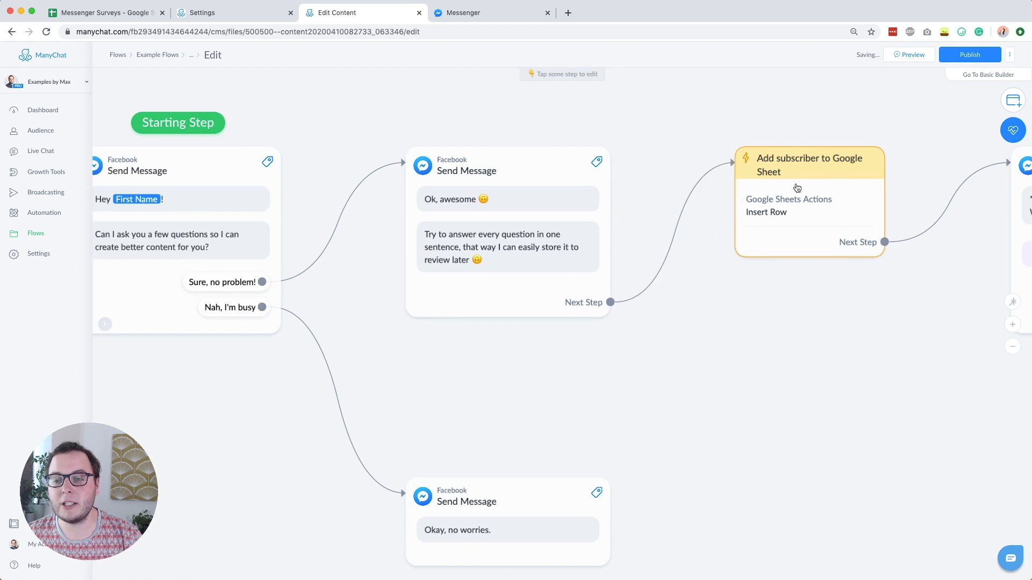
Delete the existing Insert Row action from the "Add subscriber to Google Sheet" step.
{"action": "left_click_drag", "start_coordinate": [816, 352], "coordinate": [537, 352]}
{"action": "left_click", "coordinate": [526, 234]}
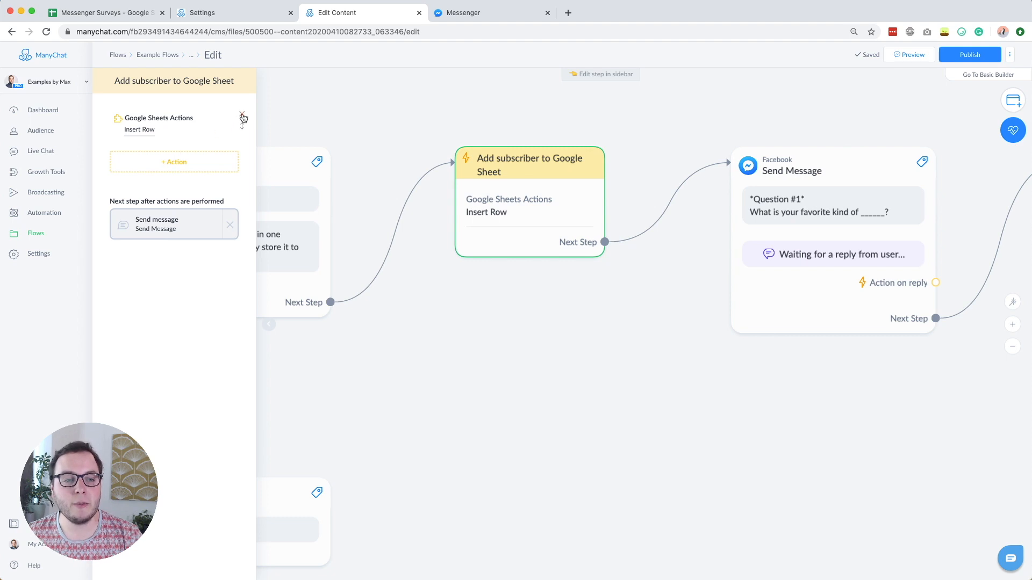
{"action": "left_click", "coordinate": [242, 114]}
{"action": "left_click", "coordinate": [584, 85]}
Add a Google Sheets action of the Insert Row type to the "Add subscriber to Google Sheet" step.
{"action": "left_click", "coordinate": [176, 120]}
{"action": "scroll", "coordinate": [161, 204], "scroll_direction": "down", "scroll_amount": 5}
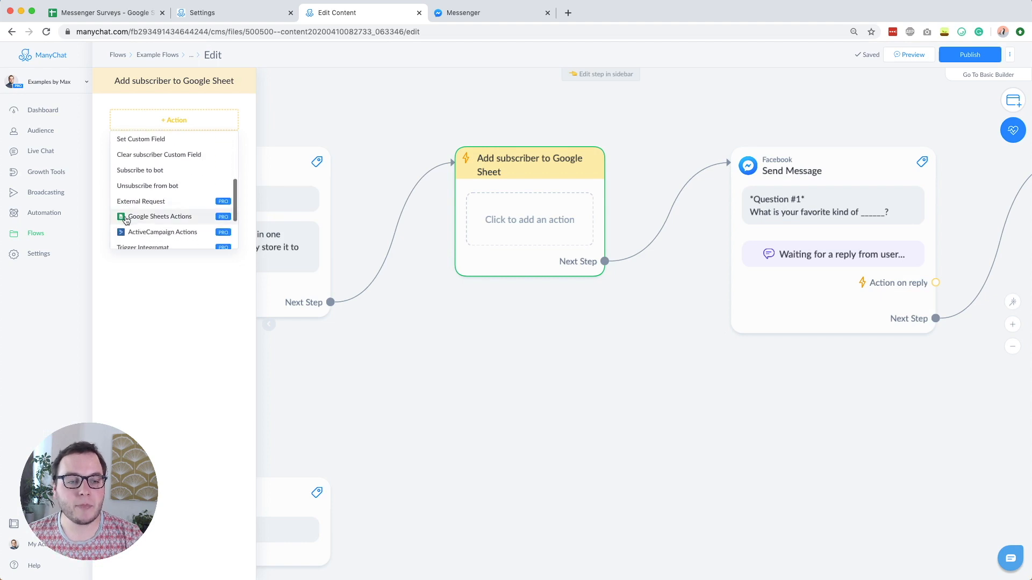
{"action": "left_click", "coordinate": [166, 221]}
{"action": "left_click", "coordinate": [150, 137]}
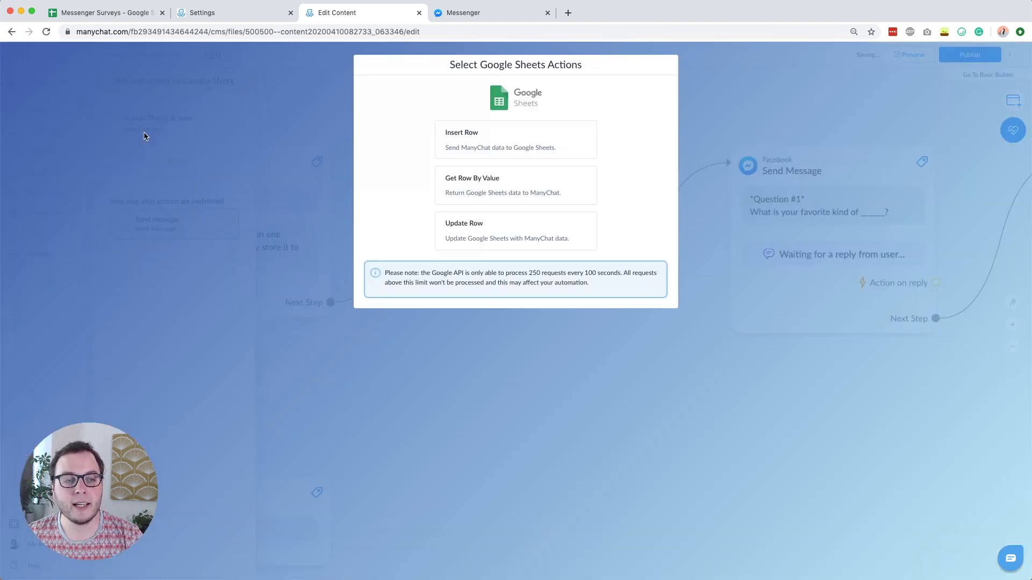
{"action": "left_click", "coordinate": [466, 141]}
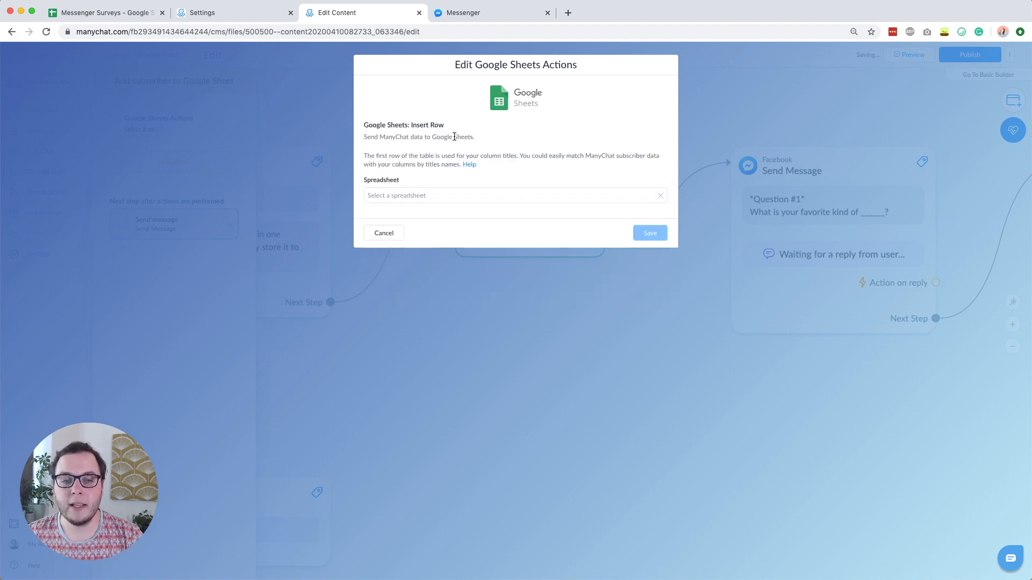
Set the Insert Row action's spreadsheet to Messenger Surveys and its worksheet to Survey #1.
{"action": "left_click", "coordinate": [403, 196]}
{"action": "left_click", "coordinate": [386, 214]}
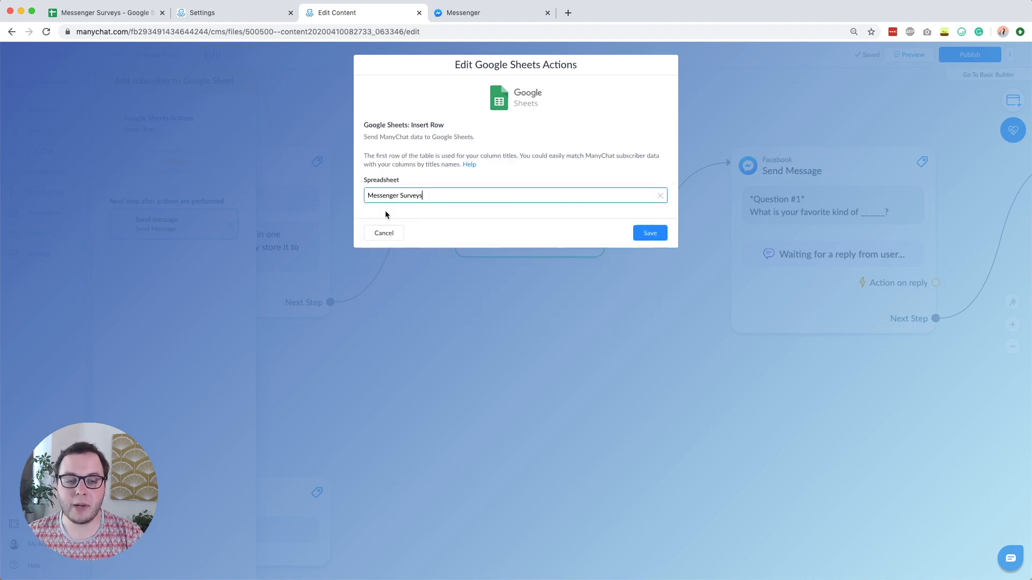
{"action": "left_click", "coordinate": [390, 229]}
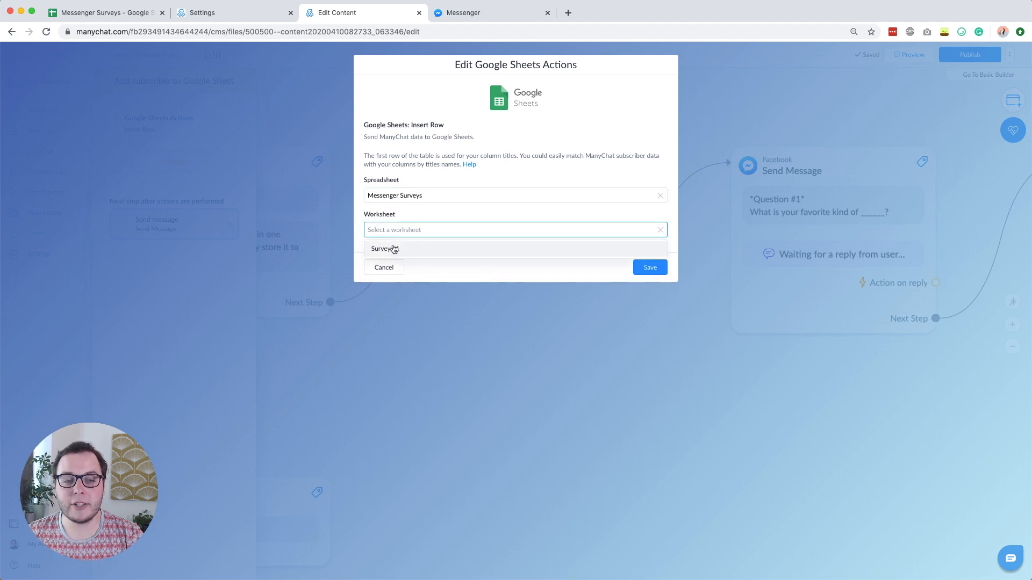
{"action": "left_click", "coordinate": [394, 249]}
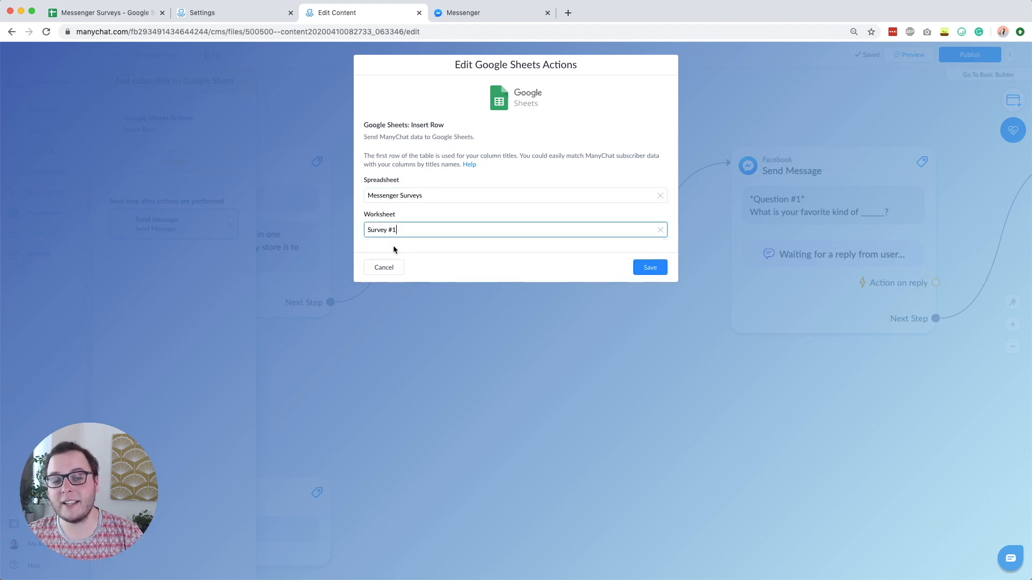
Compare the Google column titles in the Insert Row action with the header row of the Messenger Surveys spreadsheet.
{"action": "left_click", "coordinate": [95, 13]}
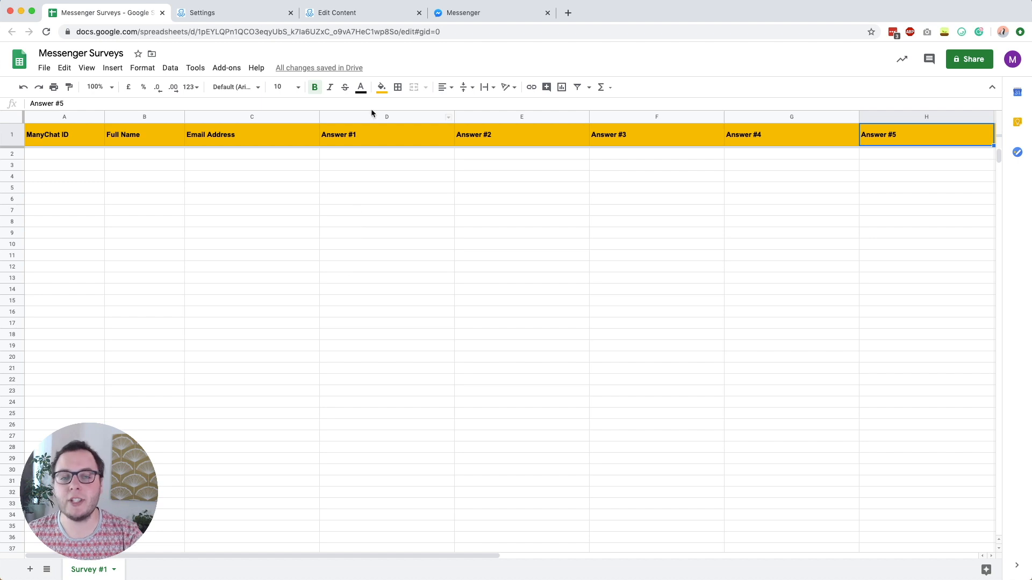
{"action": "left_click", "coordinate": [354, 16]}
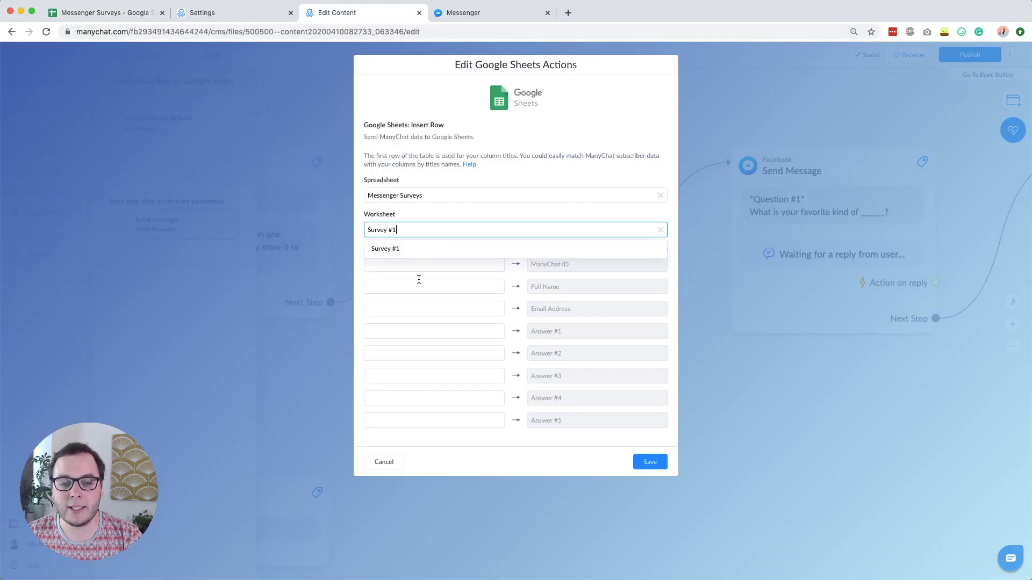
{"action": "left_click", "coordinate": [560, 289]}
{"action": "triple_click", "coordinate": [538, 248]}
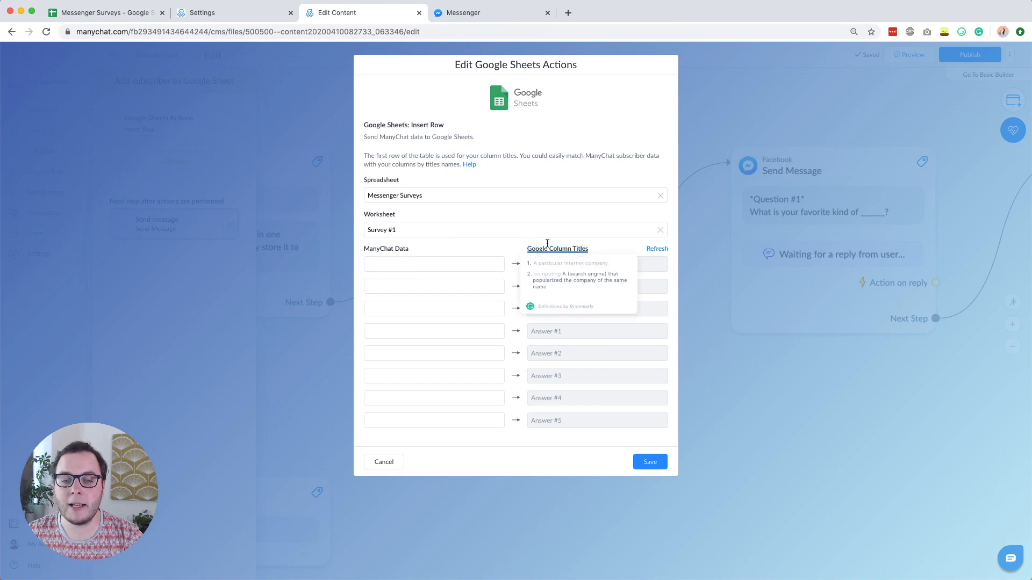
{"action": "left_click", "coordinate": [555, 264]}
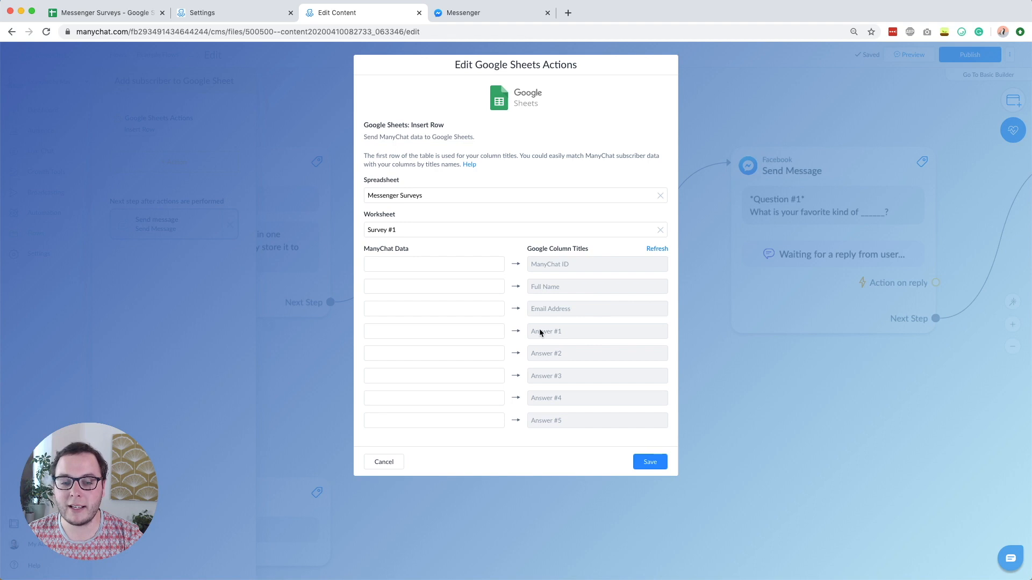
{"action": "left_click", "coordinate": [122, 15]}
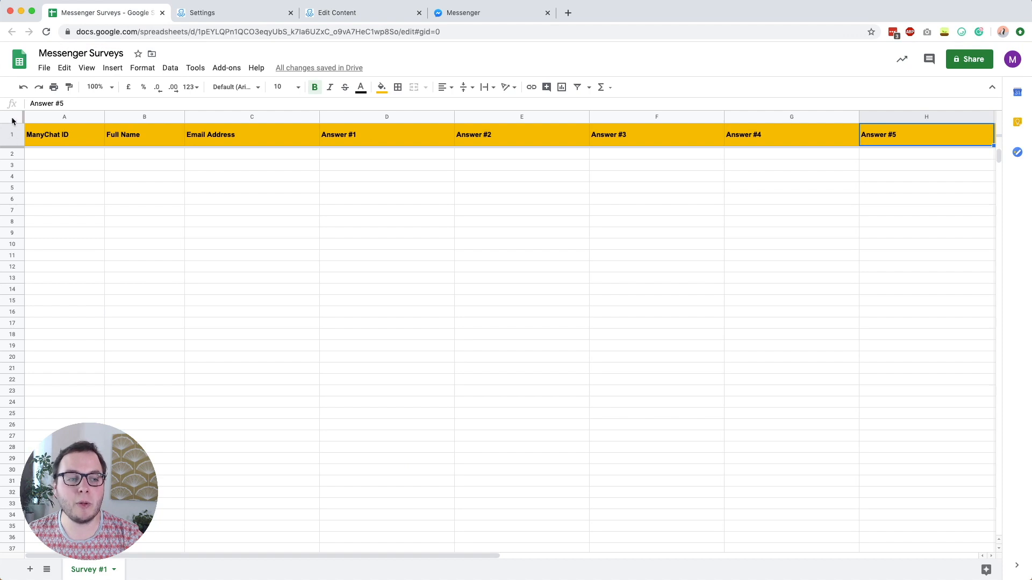
{"action": "left_click", "coordinate": [347, 15]}
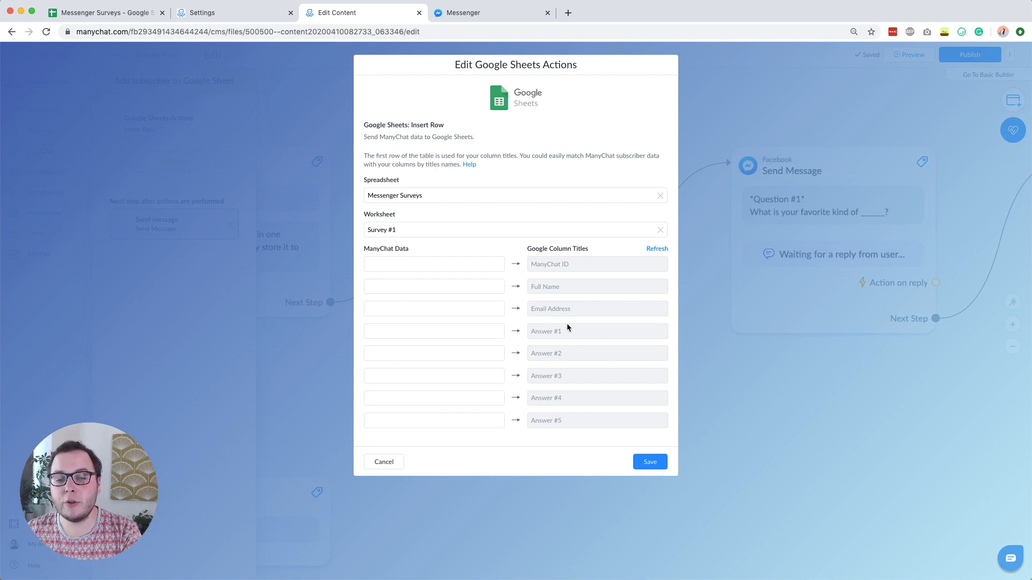
Map User Id, Full Name and the system Email field to the ManyChat ID, Full Name and Email Address columns, and save the action.
{"action": "left_click", "coordinate": [446, 268]}
{"action": "type", "text": "user id"}
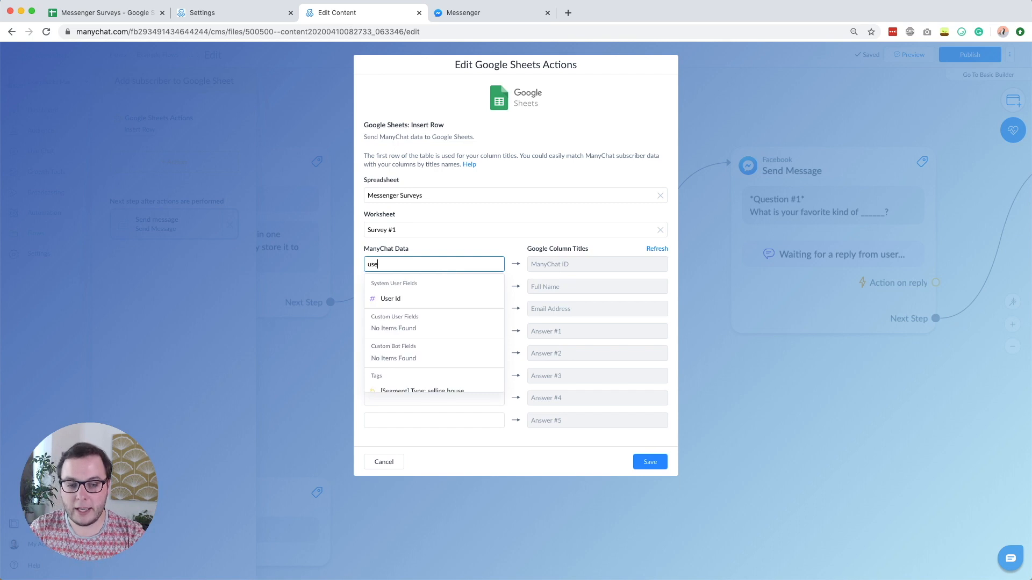
{"action": "left_click", "coordinate": [429, 302]}
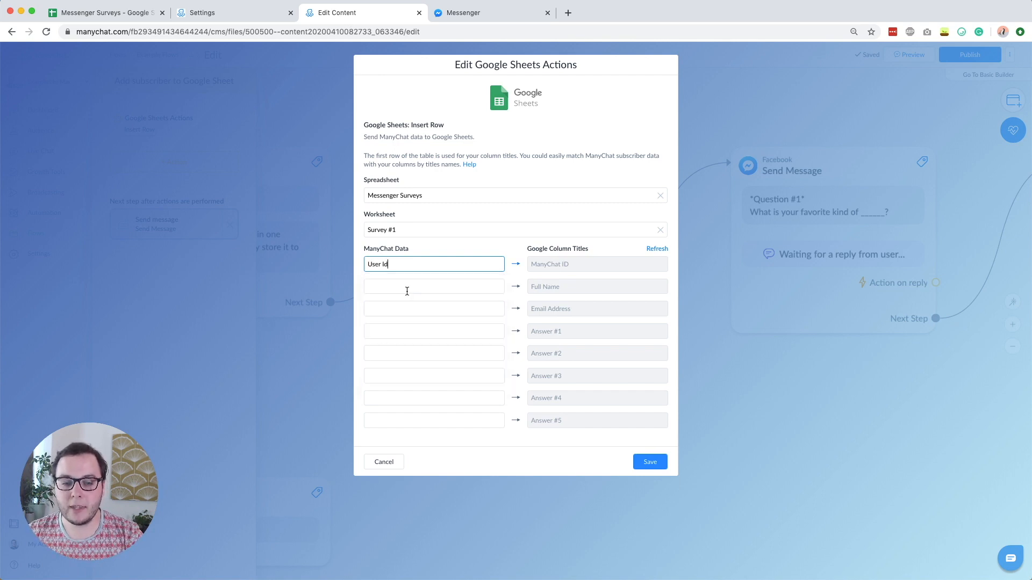
{"action": "left_click", "coordinate": [398, 294]}
{"action": "type", "text": "full nam"}
{"action": "left_click", "coordinate": [391, 321]}
{"action": "left_click", "coordinate": [409, 308]}
{"action": "type", "text": "email"}
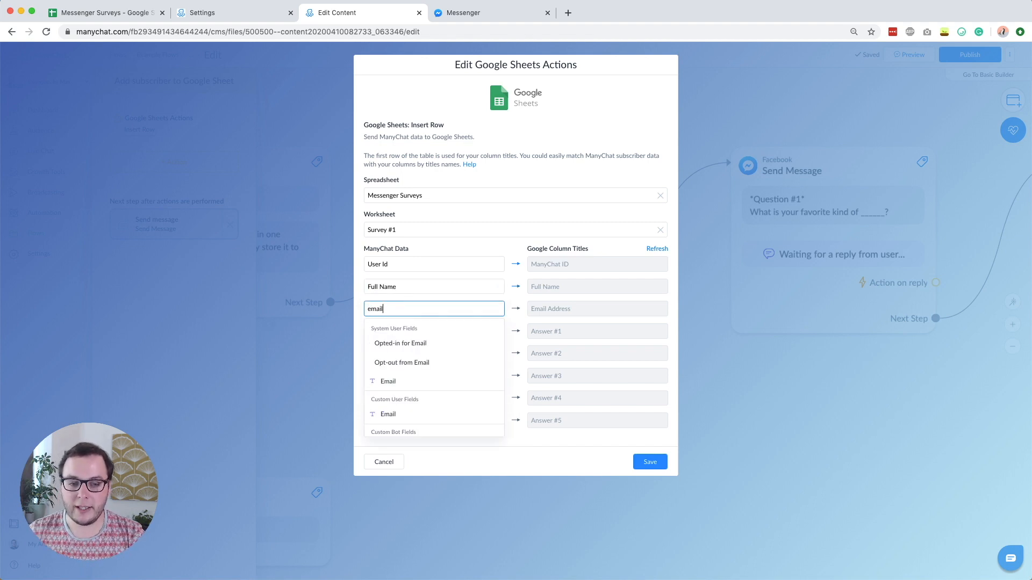
{"action": "left_click", "coordinate": [406, 383]}
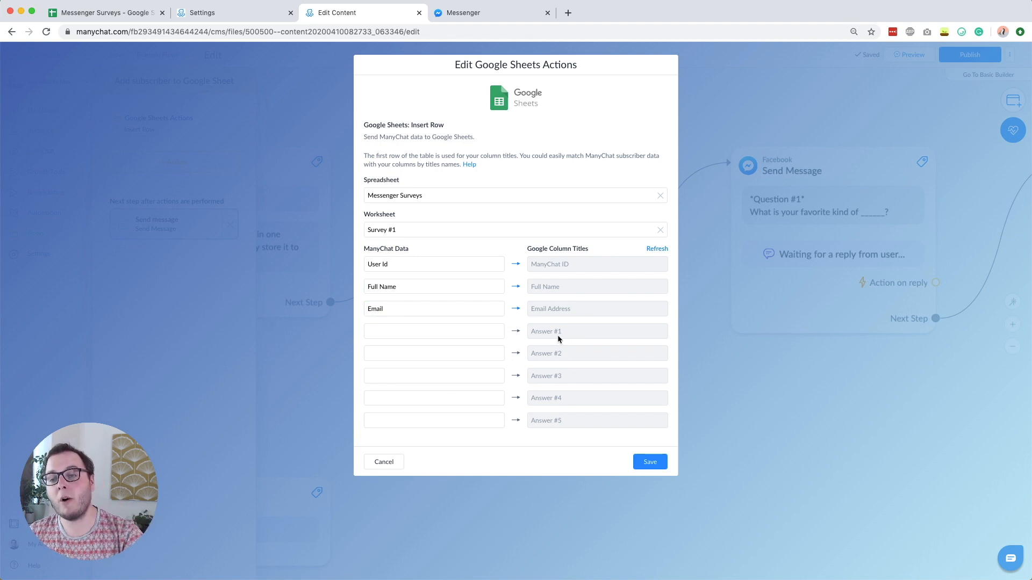
{"action": "left_click", "coordinate": [650, 462]}
Examine the Question #1 message's reply type and the custom field in which its response is saved.
{"action": "left_click_drag", "start_coordinate": [430, 373], "coordinate": [643, 368]}
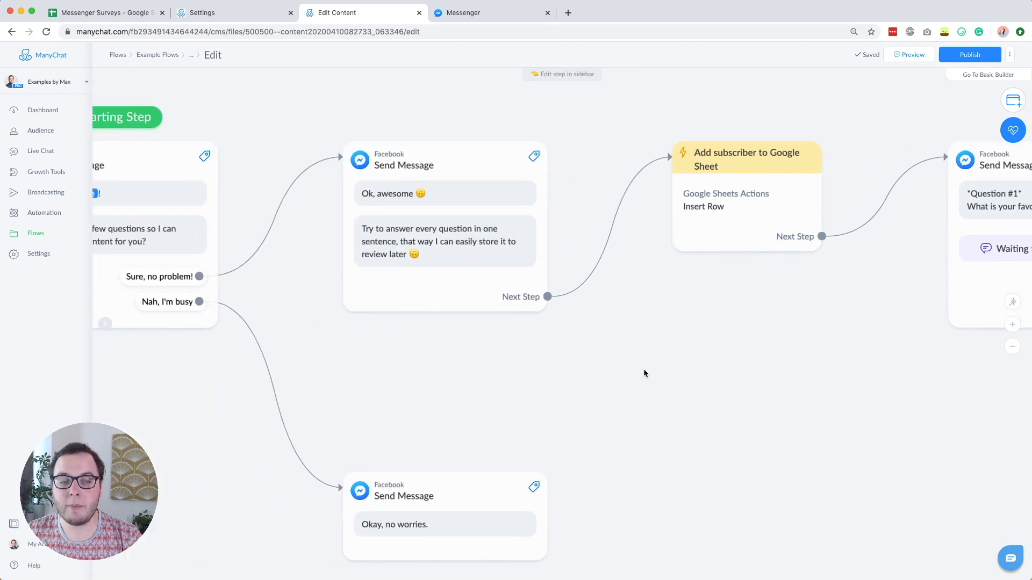
{"action": "scroll", "coordinate": [643, 368], "scroll_direction": "down", "scroll_amount": 3}
{"action": "left_click_drag", "start_coordinate": [724, 299], "coordinate": [604, 304]}
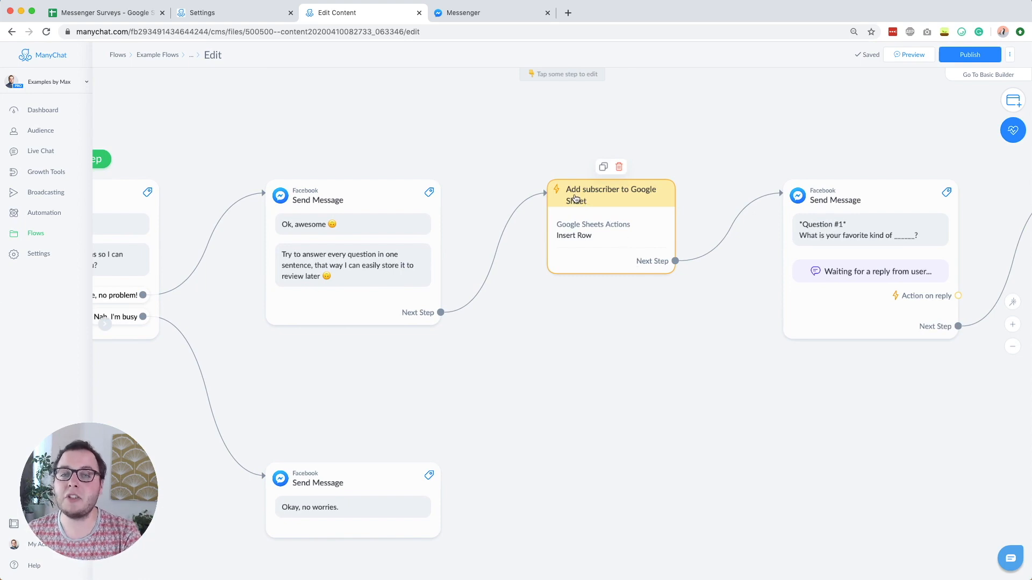
{"action": "left_click_drag", "start_coordinate": [724, 338], "coordinate": [444, 370]}
{"action": "scroll", "coordinate": [444, 369], "scroll_direction": "up", "scroll_amount": 3}
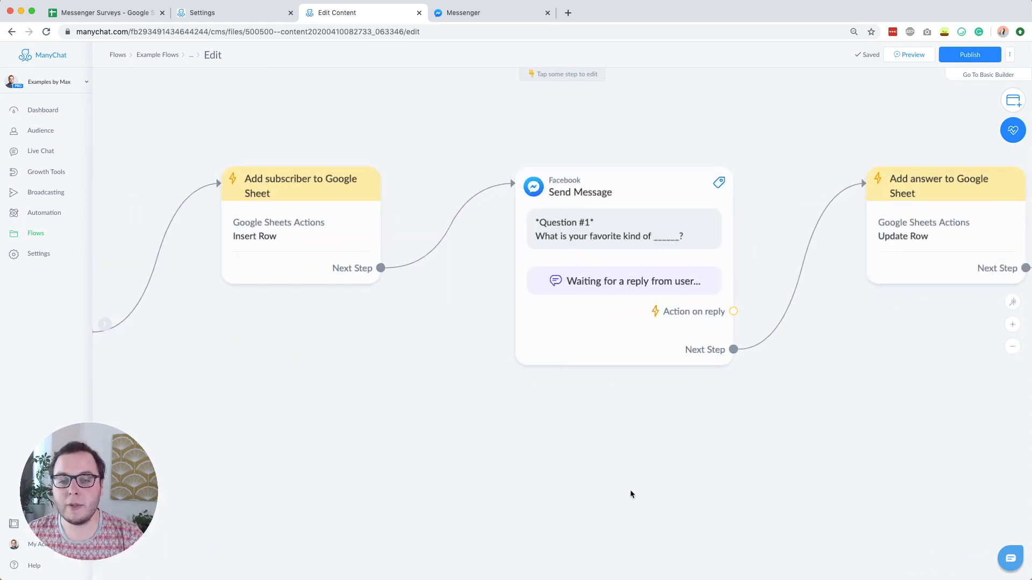
{"action": "scroll", "coordinate": [621, 485], "scroll_direction": "right", "scroll_amount": 5}
{"action": "left_click", "coordinate": [510, 237]}
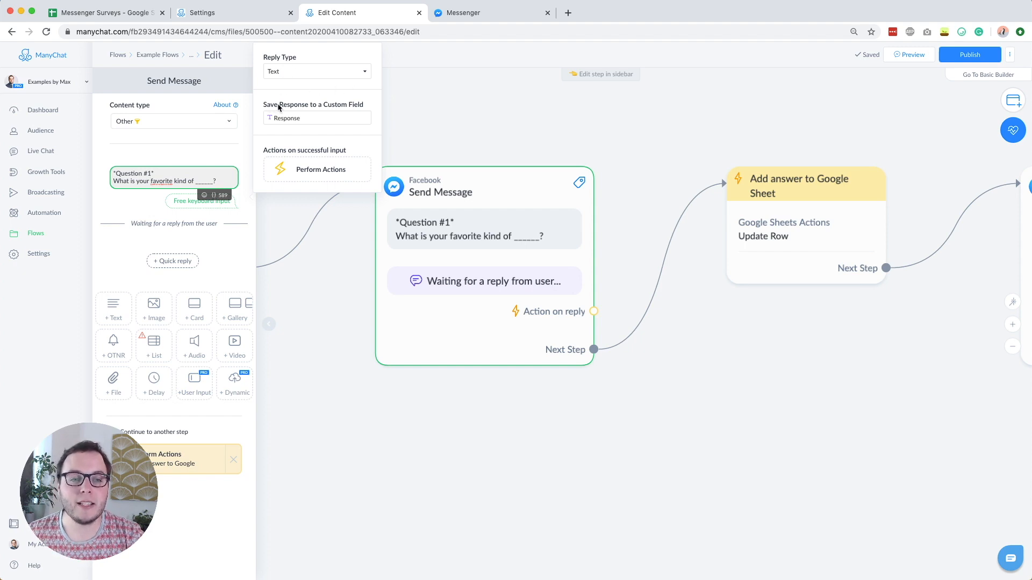
{"action": "left_click", "coordinate": [328, 106]}
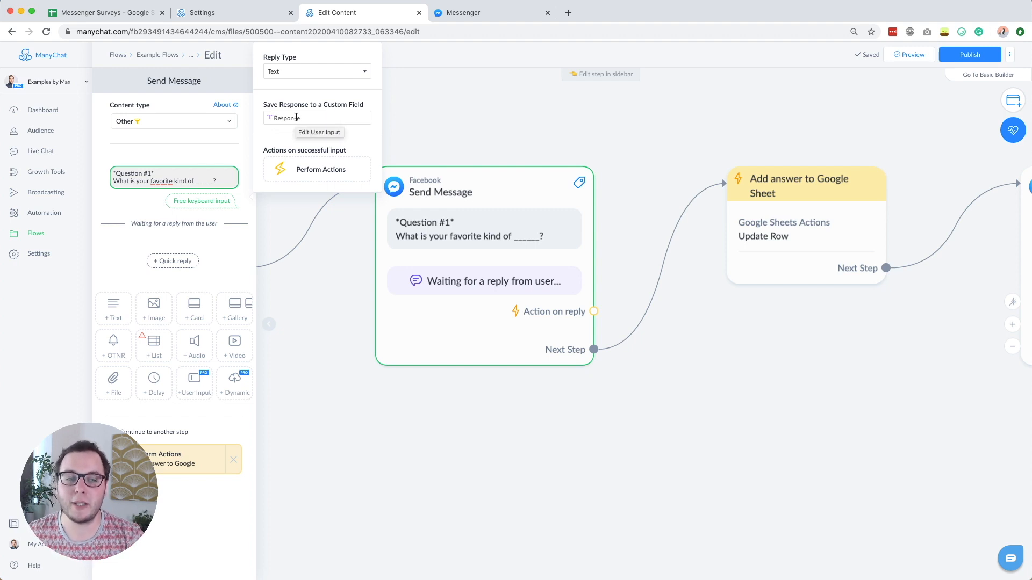
{"action": "left_click", "coordinate": [708, 472]}
Delete the existing Update Row action from the Add answer to Google Sheet step that follows Question #1.
{"action": "left_click", "coordinate": [459, 344]}
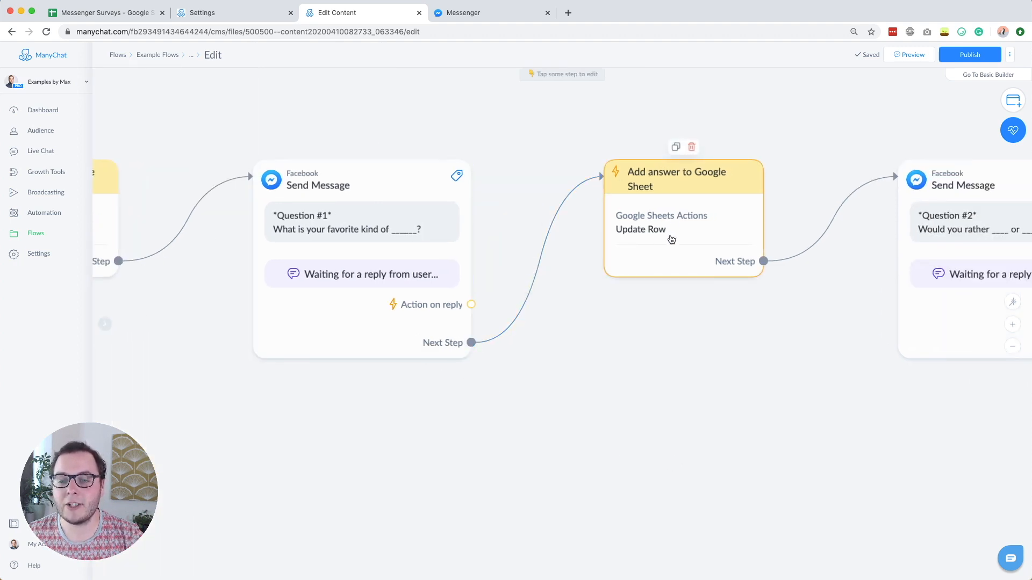
{"action": "left_click", "coordinate": [672, 239]}
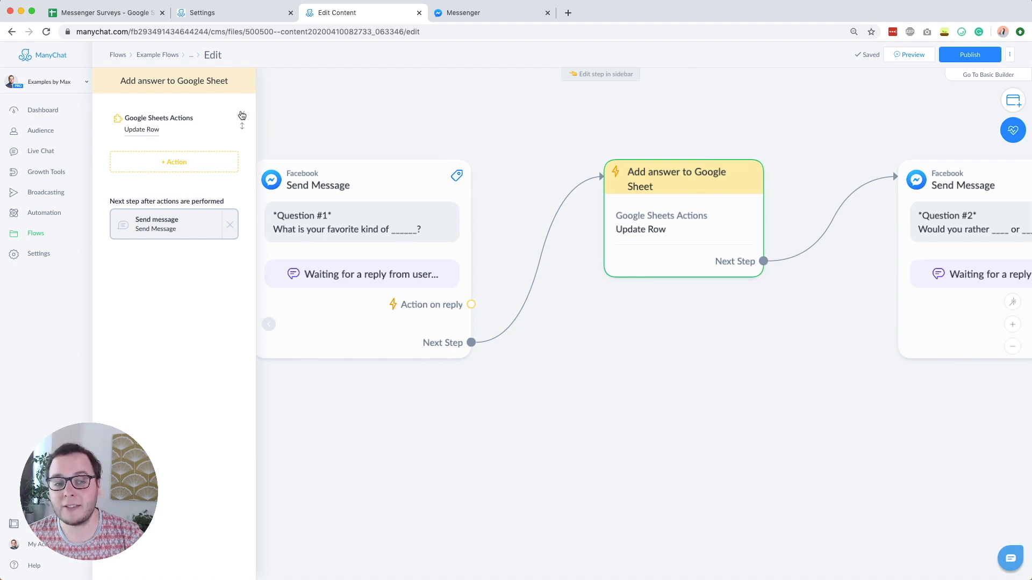
{"action": "left_click", "coordinate": [242, 116]}
{"action": "left_click", "coordinate": [580, 90]}
Add a Google Sheets action to the Add answer to Google Sheet step and choose Update Row as its operation.
{"action": "left_click", "coordinate": [200, 124]}
{"action": "scroll", "coordinate": [191, 214], "scroll_direction": "down", "scroll_amount": 5}
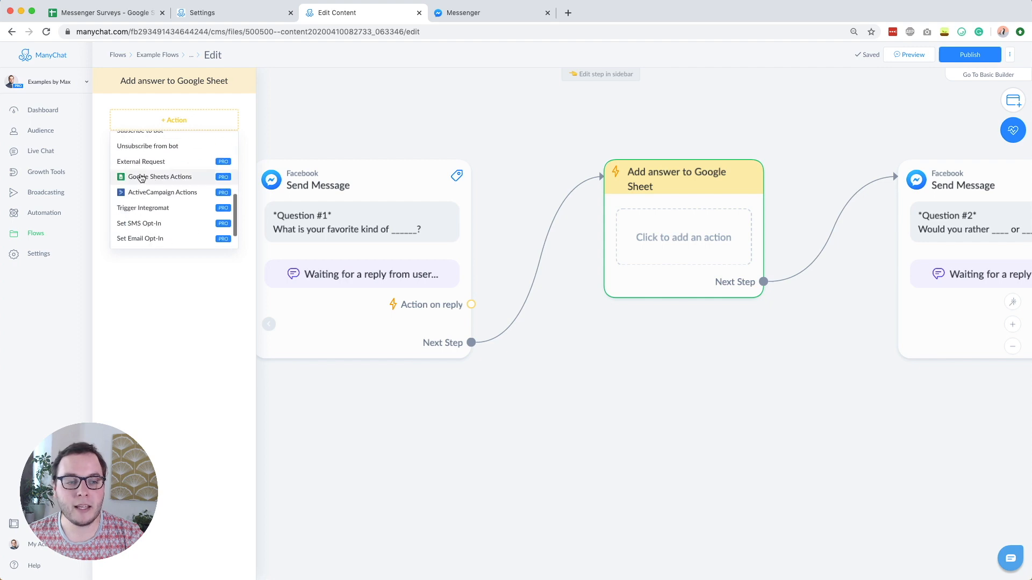
{"action": "left_click", "coordinate": [141, 178]}
{"action": "left_click", "coordinate": [154, 131]}
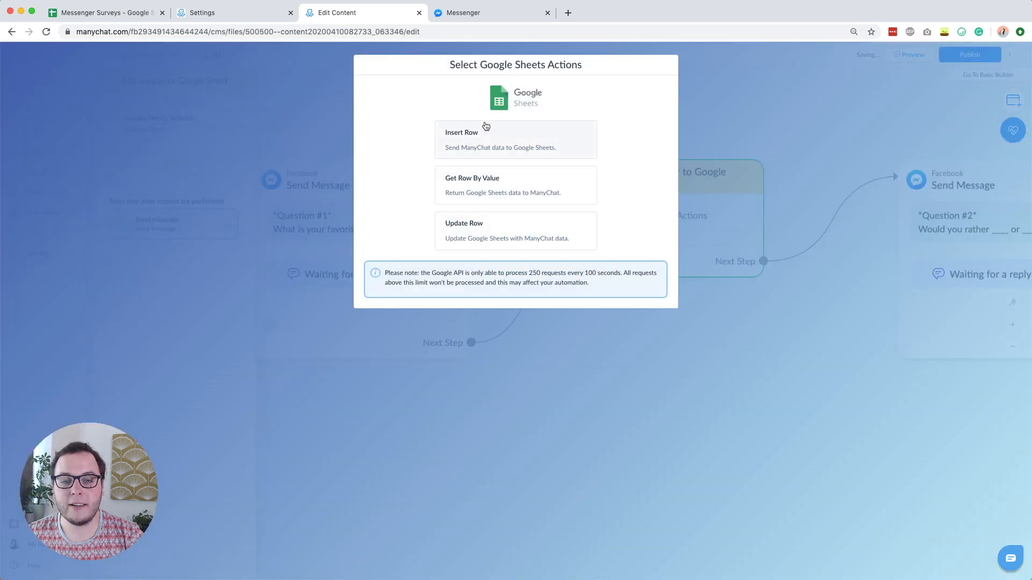
{"action": "left_click", "coordinate": [462, 231]}
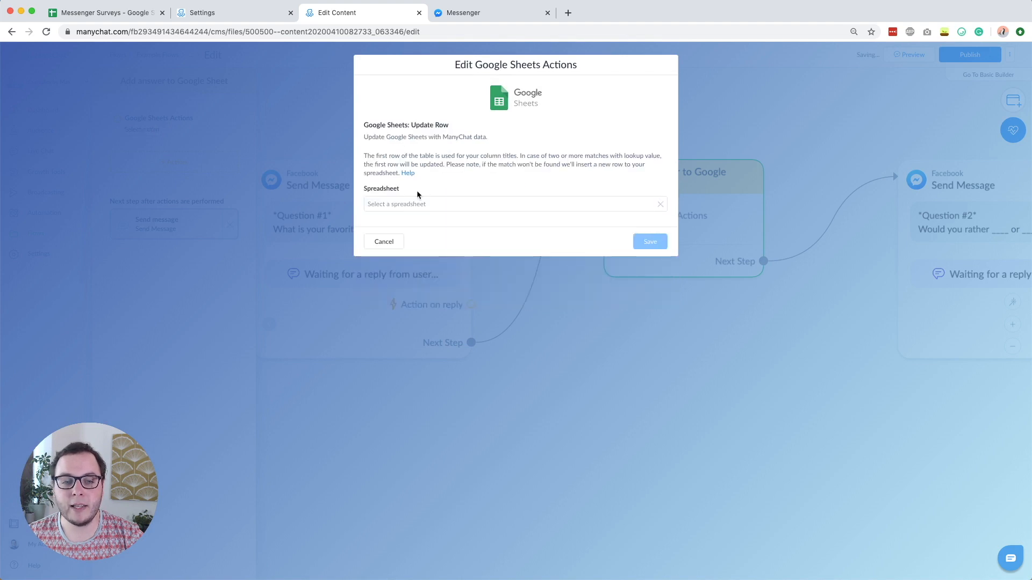
Set the Update Row action's spreadsheet to Messenger Surveys and its worksheet to Survey #1.
{"action": "left_click", "coordinate": [417, 204]}
{"action": "left_click", "coordinate": [406, 223]}
{"action": "left_click", "coordinate": [390, 238]}
{"action": "left_click", "coordinate": [393, 253]}
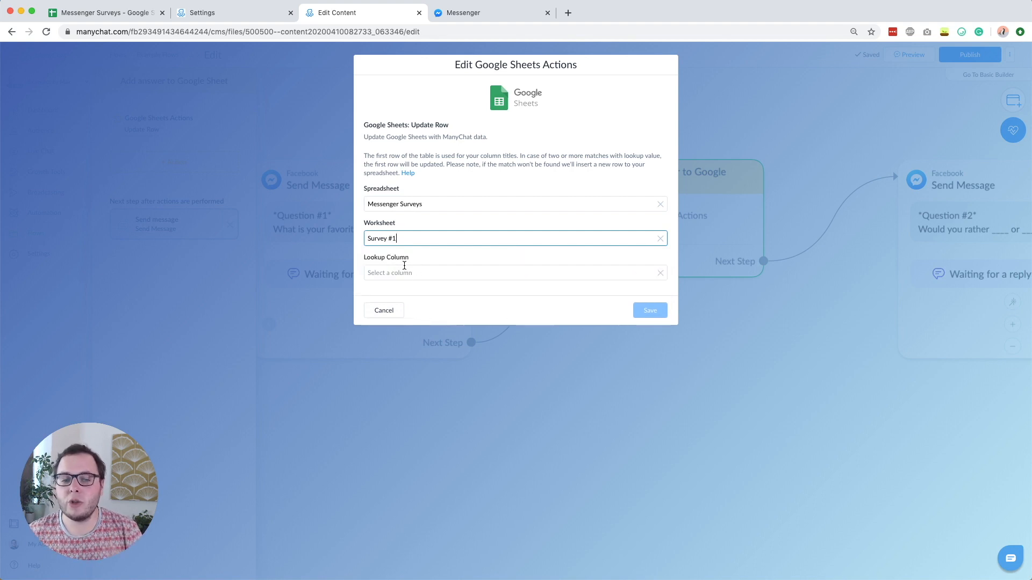
Set the Update Row action's lookup column to ManyChat ID and its lookup value to the User Id system field.
{"action": "left_click", "coordinate": [404, 267]}
{"action": "left_click", "coordinate": [400, 292]}
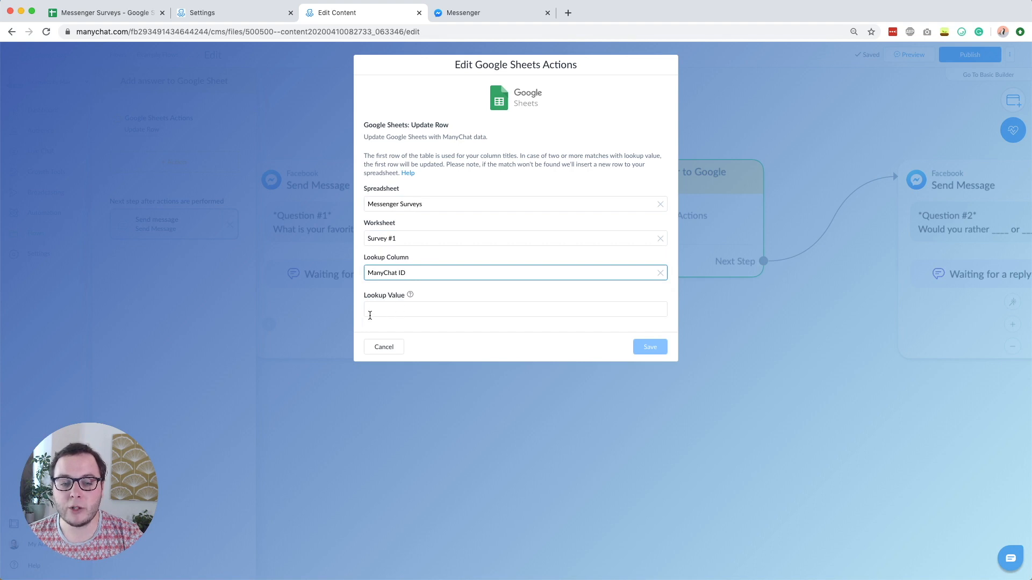
{"action": "left_click", "coordinate": [387, 306]}
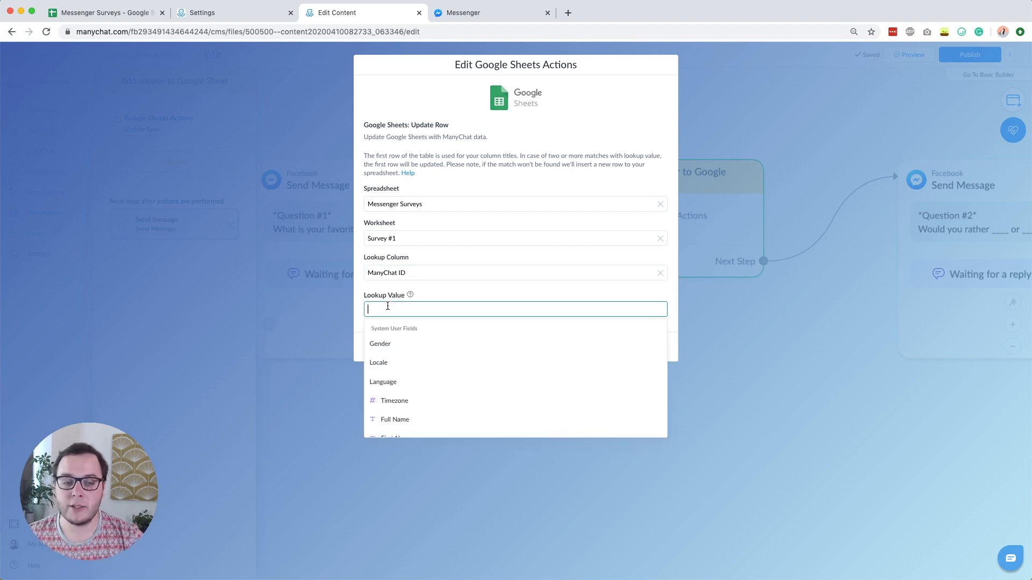
{"action": "type", "text": "user id"}
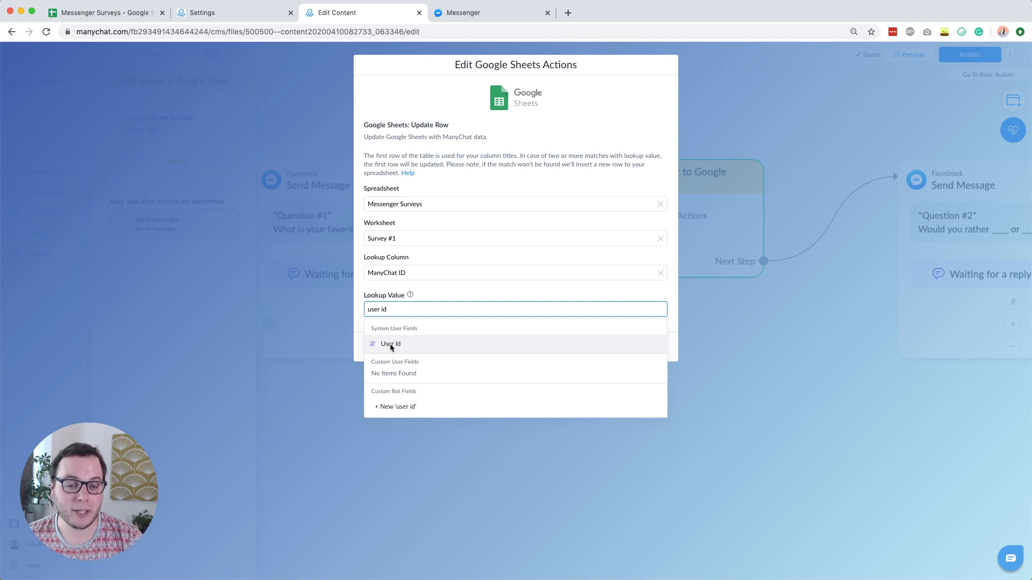
{"action": "left_click", "coordinate": [394, 345]}
{"action": "left_click", "coordinate": [414, 327]}
Map the Response custom field to the Answer #1 column and save the Update Row action.
{"action": "scroll", "coordinate": [414, 327], "scroll_direction": "down", "scroll_amount": 3}
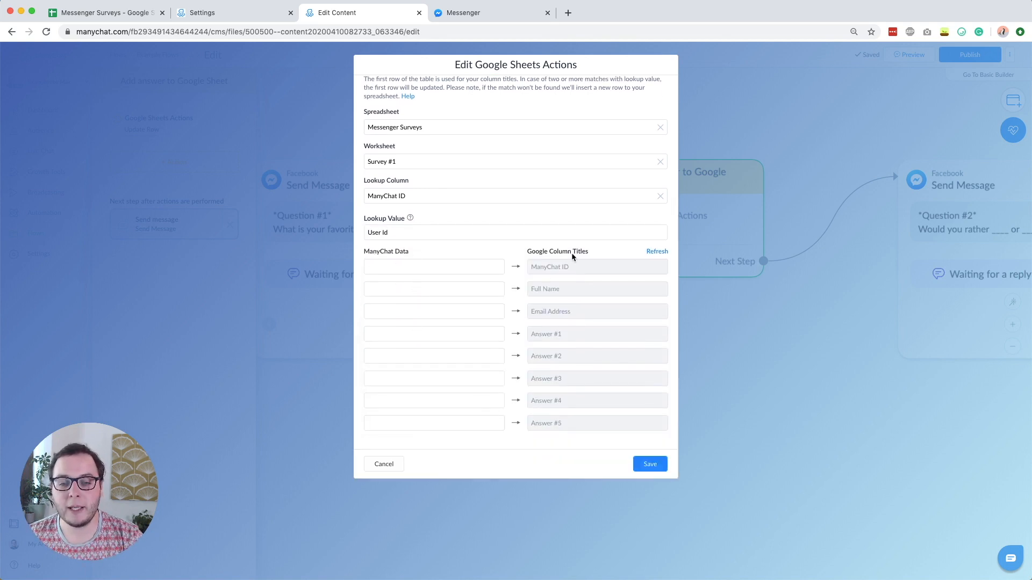
{"action": "left_click", "coordinate": [472, 334]}
{"action": "type", "text": "respon"}
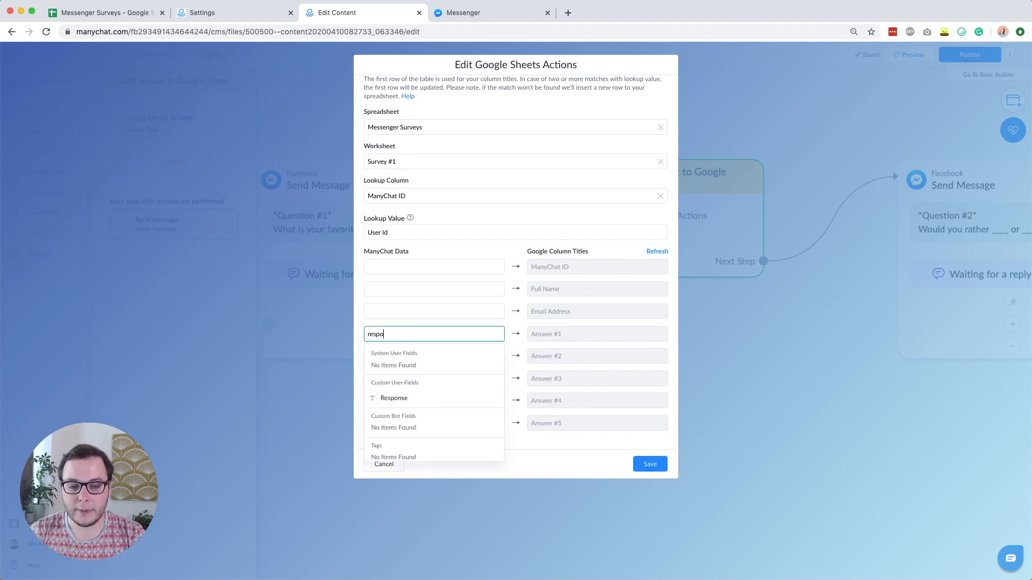
{"action": "left_click", "coordinate": [457, 400]}
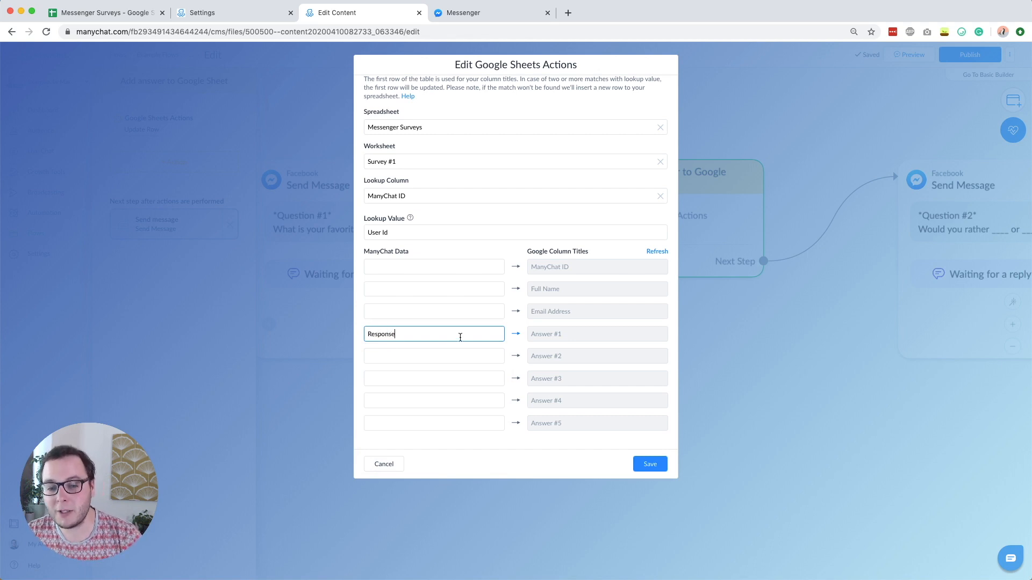
{"action": "left_click", "coordinate": [650, 464]}
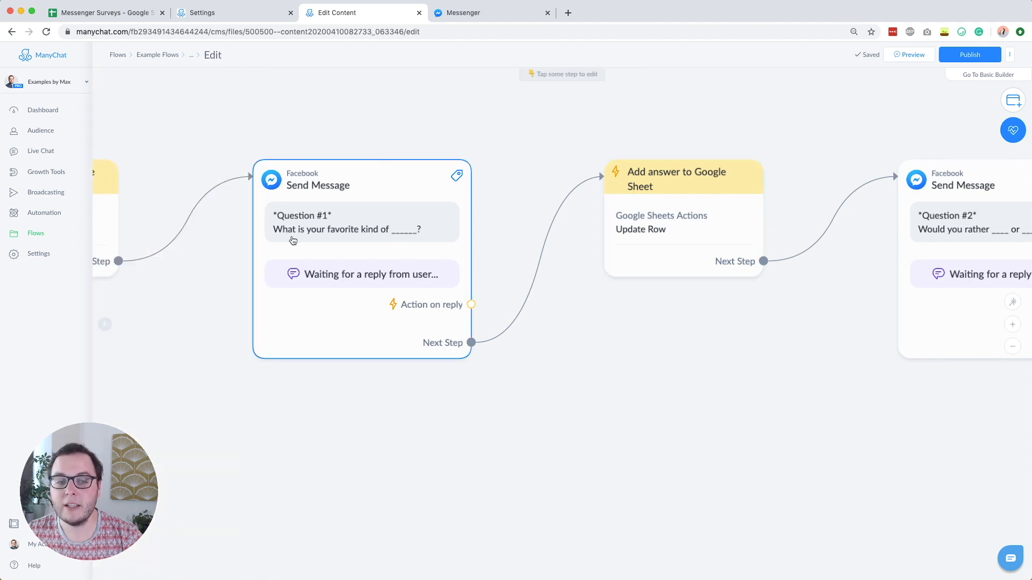
Compare the custom field that stores the Question #1 reply with the column mapping in the following Update Row action.
{"action": "left_click", "coordinate": [349, 225]}
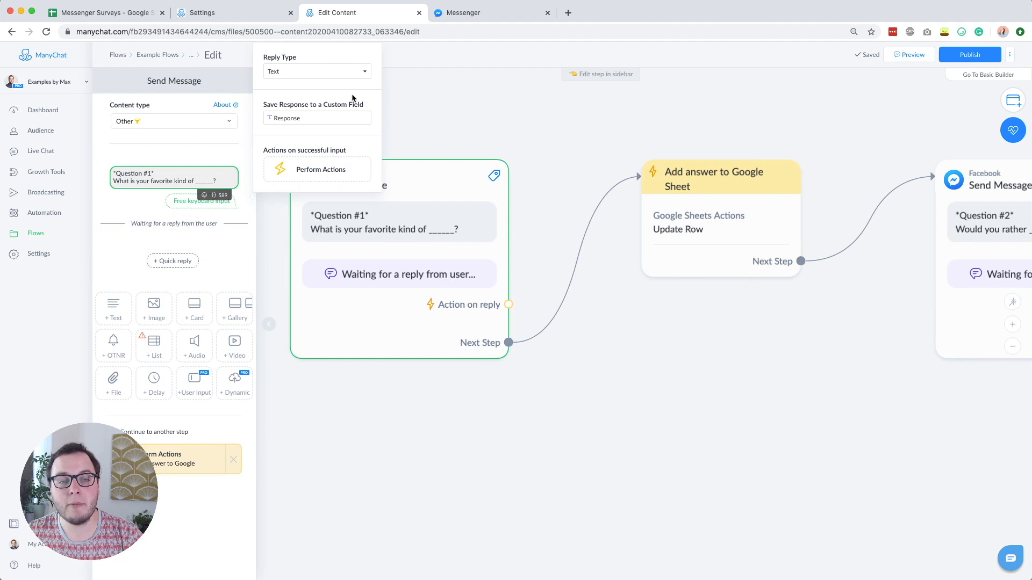
{"action": "left_click", "coordinate": [721, 388]}
{"action": "left_click", "coordinate": [721, 219]}
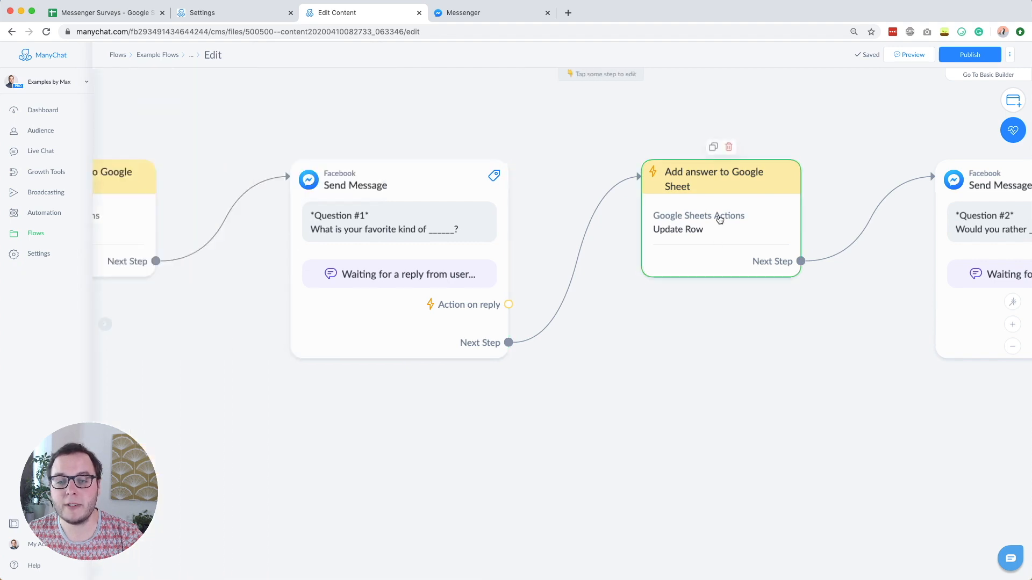
{"action": "left_click", "coordinate": [132, 131]}
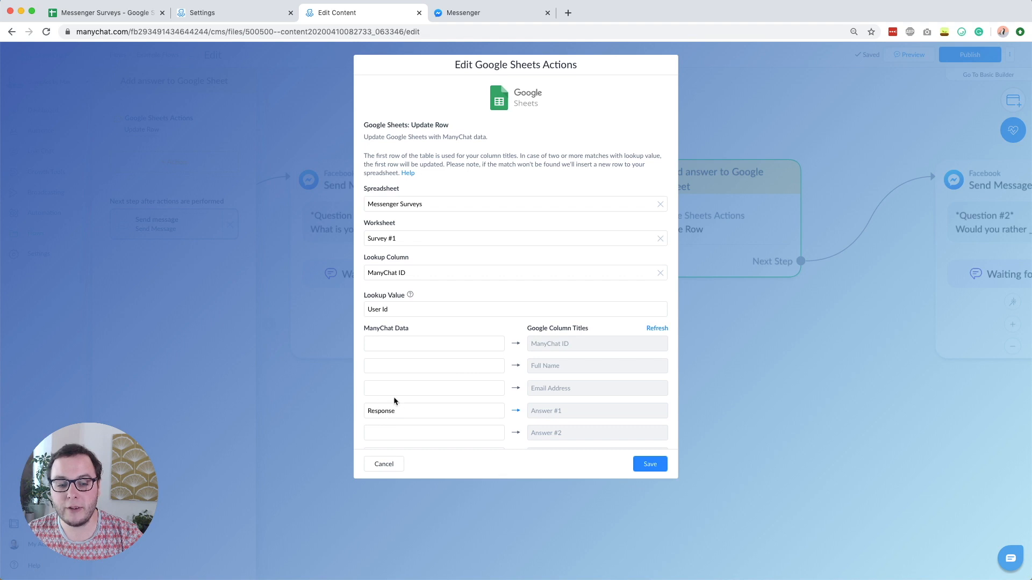
{"action": "left_click", "coordinate": [384, 463]}
Examine the Question #2 message's saved response field and the column mapping in its following Update Row action.
{"action": "scroll", "coordinate": [660, 382], "scroll_direction": "right", "scroll_amount": 10}
{"action": "left_click", "coordinate": [598, 452]}
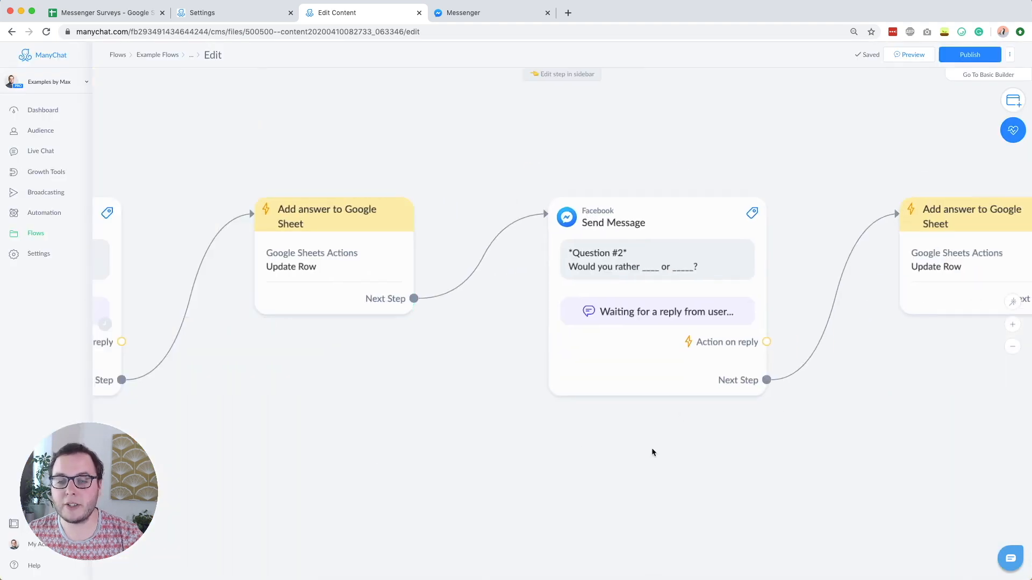
{"action": "left_click", "coordinate": [655, 272]}
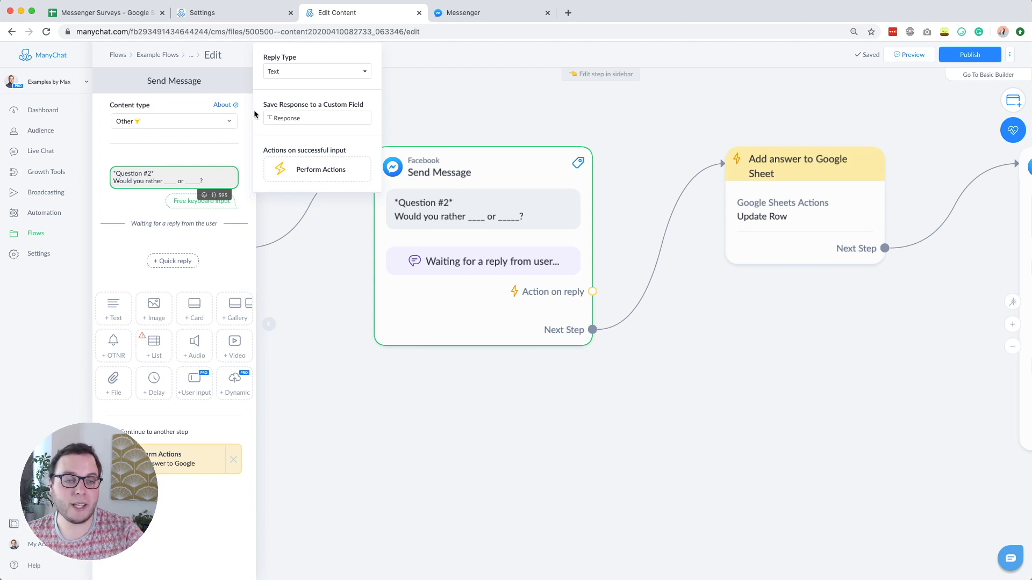
{"action": "left_click_drag", "start_coordinate": [798, 400], "coordinate": [531, 350]}
{"action": "left_click", "coordinate": [511, 187]}
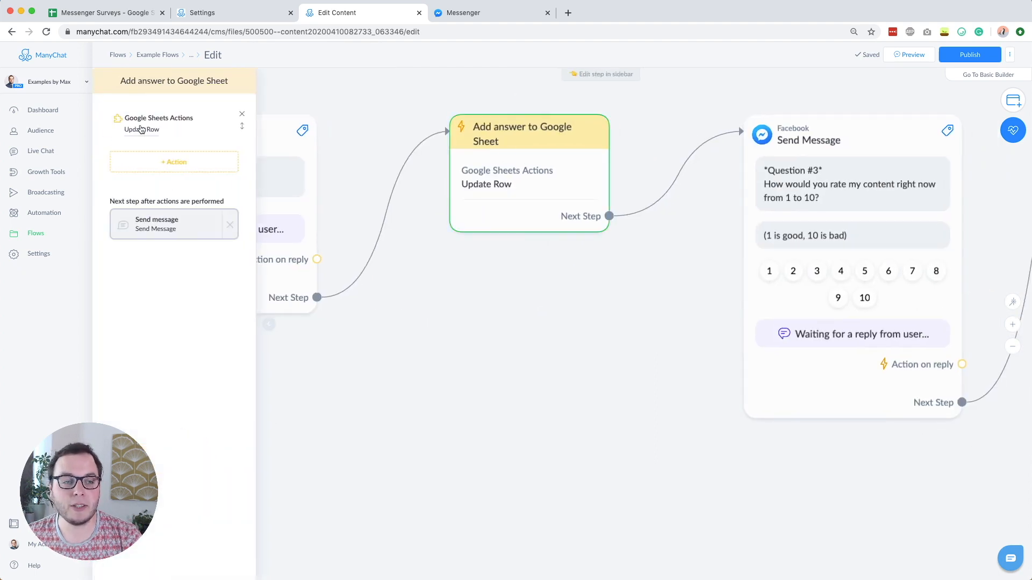
{"action": "left_click", "coordinate": [139, 129]}
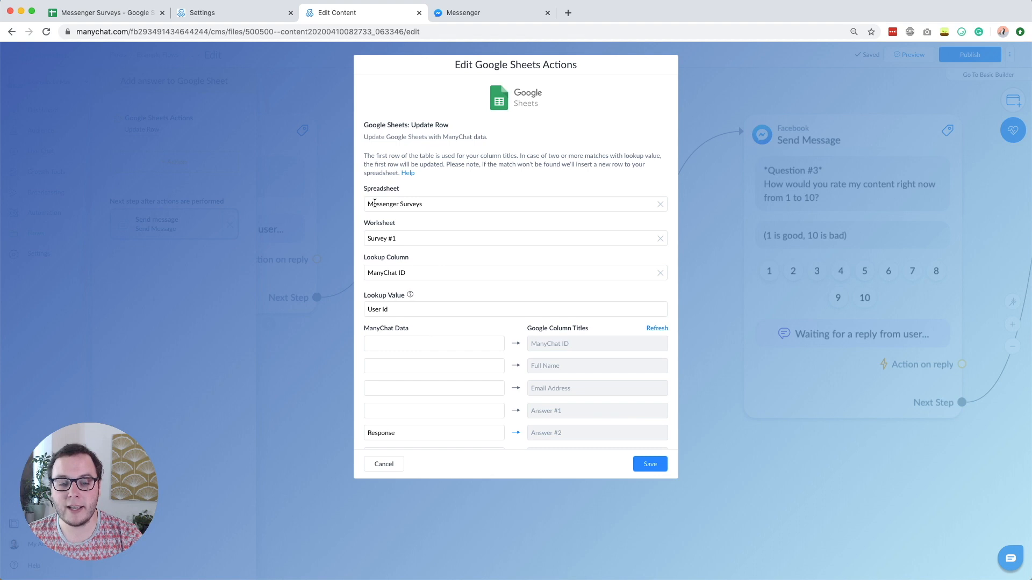
{"action": "scroll", "coordinate": [375, 203], "scroll_direction": "down", "scroll_amount": 3}
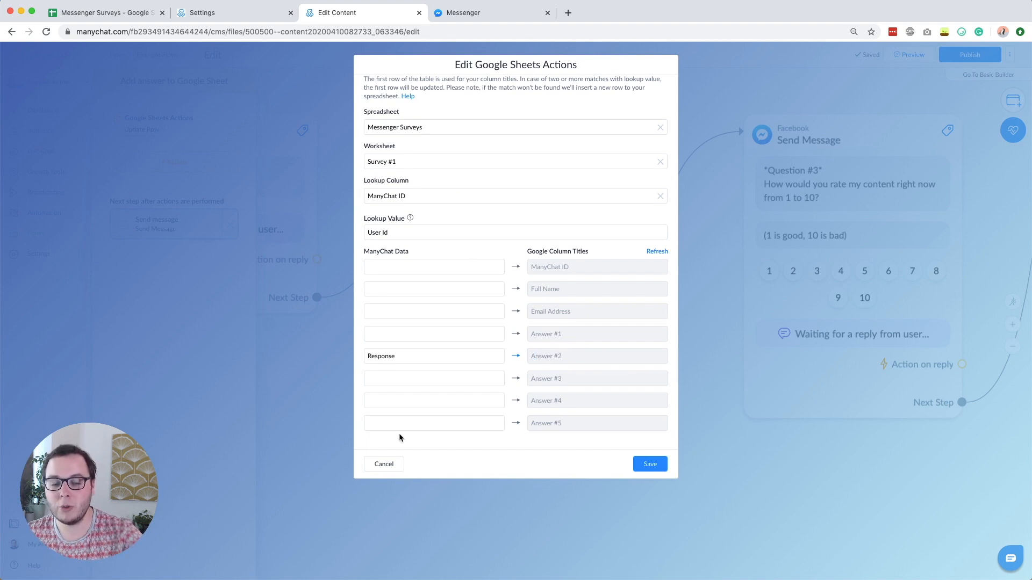
{"action": "left_click", "coordinate": [384, 465]}
Examine Question #3's multiple-choice reply settings and the column mapping in its following Update Row action.
{"action": "scroll", "coordinate": [639, 426], "scroll_direction": "right", "scroll_amount": 10}
{"action": "left_click", "coordinate": [518, 180]}
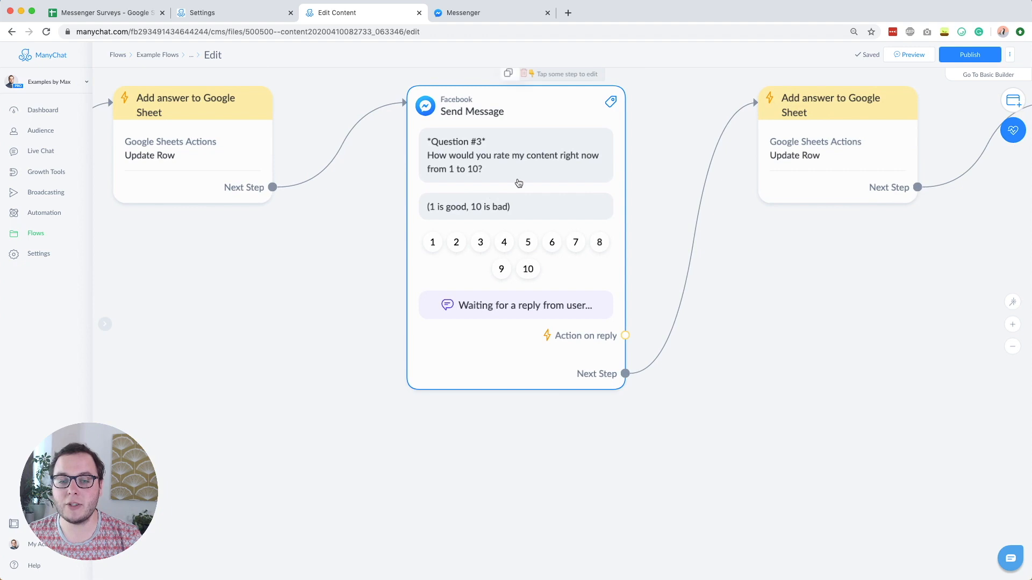
{"action": "left_click", "coordinate": [160, 234]}
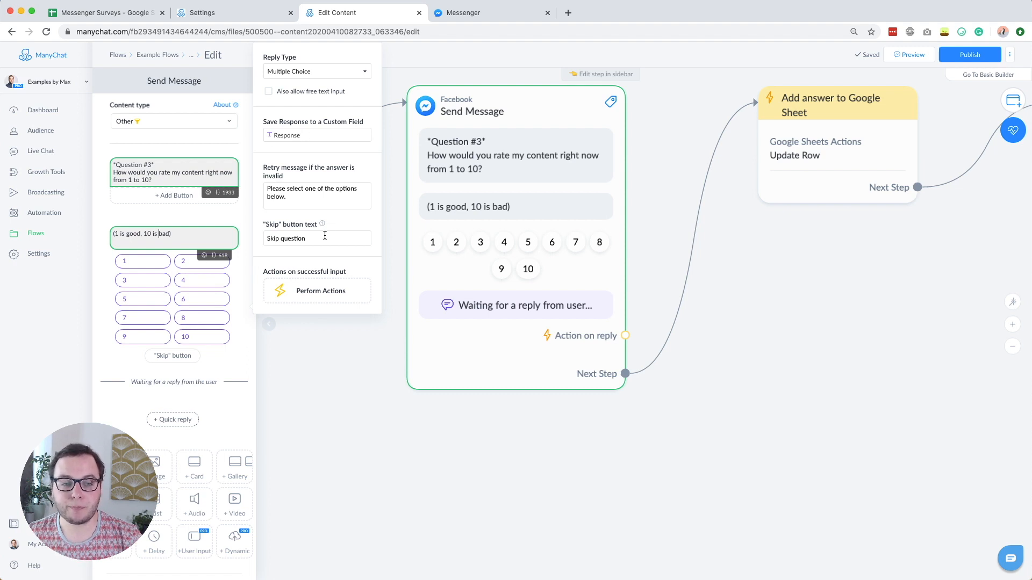
{"action": "left_click", "coordinate": [760, 267]}
{"action": "left_click_drag", "start_coordinate": [750, 291], "coordinate": [530, 346]}
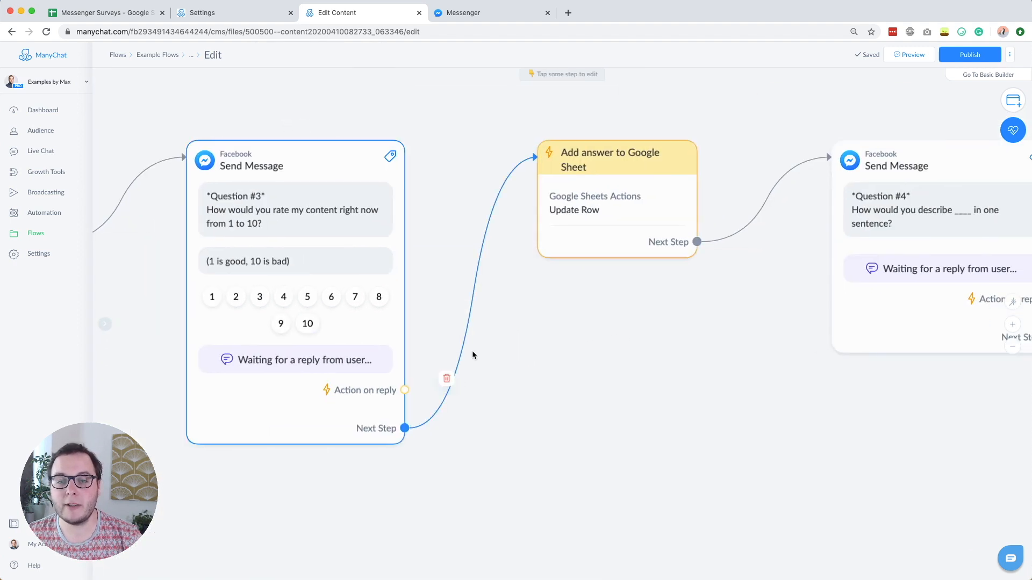
{"action": "left_click", "coordinate": [583, 206]}
{"action": "left_click", "coordinate": [157, 124]}
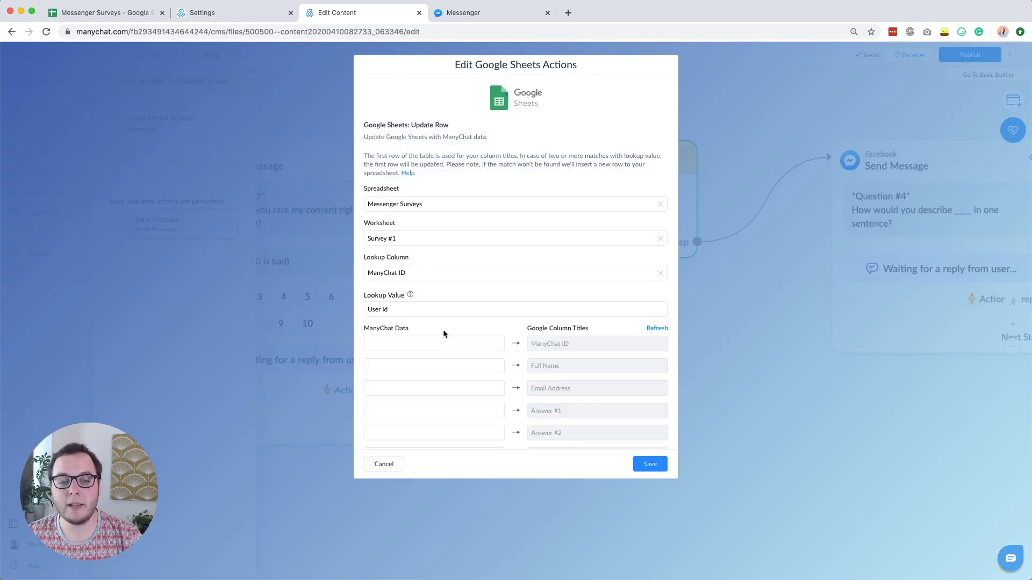
{"action": "scroll", "coordinate": [443, 330], "scroll_direction": "down", "scroll_amount": 3}
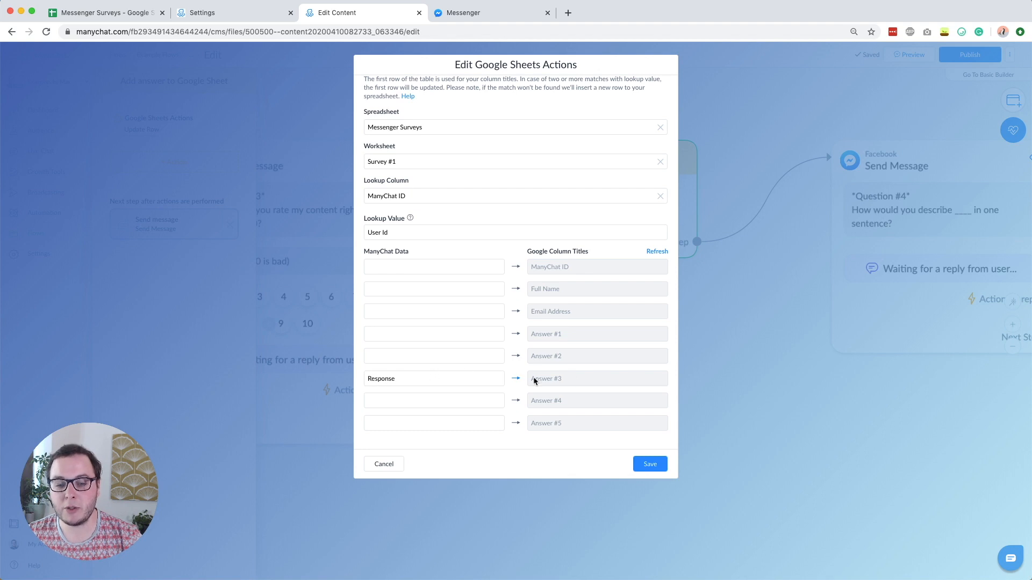
{"action": "left_click", "coordinate": [383, 464]}
Look over the Question #4 and Question #5 messages and the Google Sheets steps that follow them.
{"action": "scroll", "coordinate": [759, 405], "scroll_direction": "right", "scroll_amount": 10}
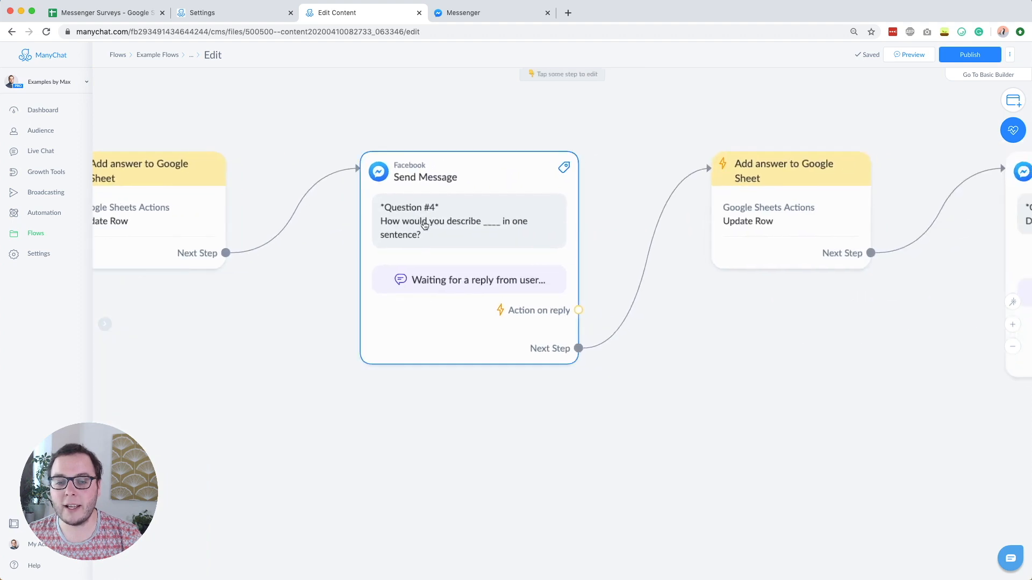
{"action": "scroll", "coordinate": [811, 305], "scroll_direction": "down", "scroll_amount": 3}
{"action": "left_click_drag", "start_coordinate": [818, 359], "coordinate": [352, 339]}
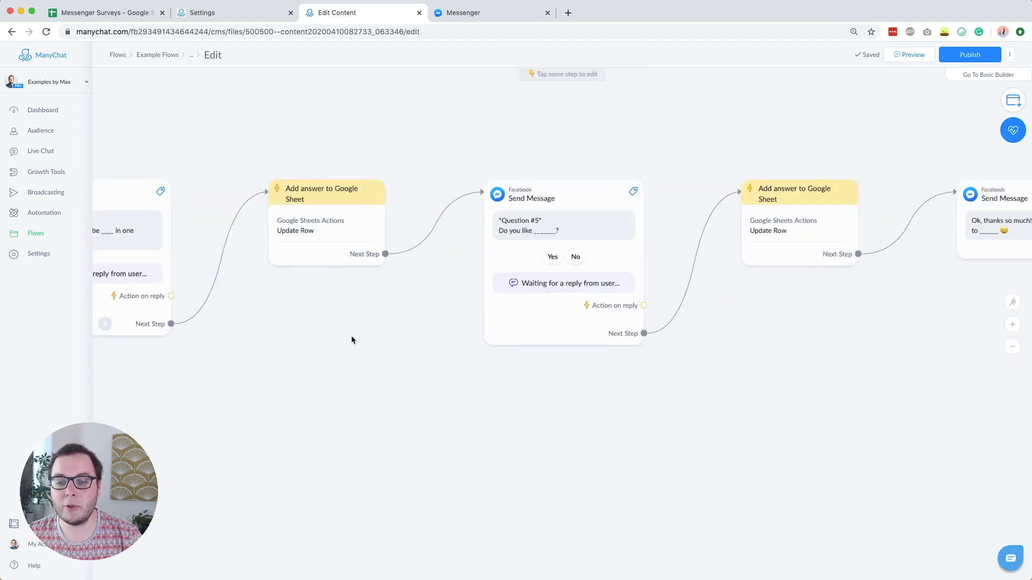
{"action": "left_click_drag", "start_coordinate": [852, 361], "coordinate": [860, 311]}
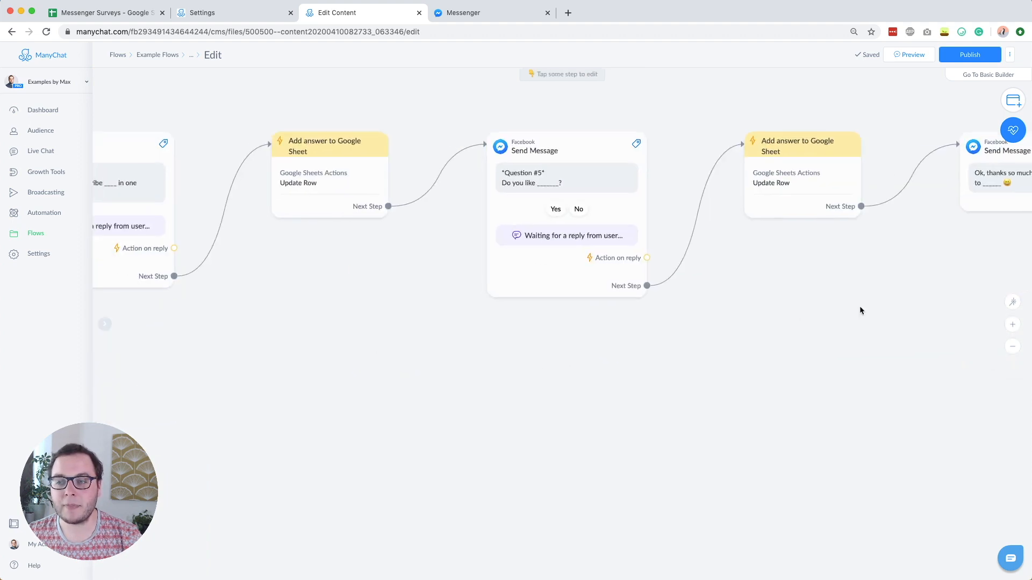
Publish the survey flow and preview it in the Messenger chat.
{"action": "left_click", "coordinate": [968, 54]}
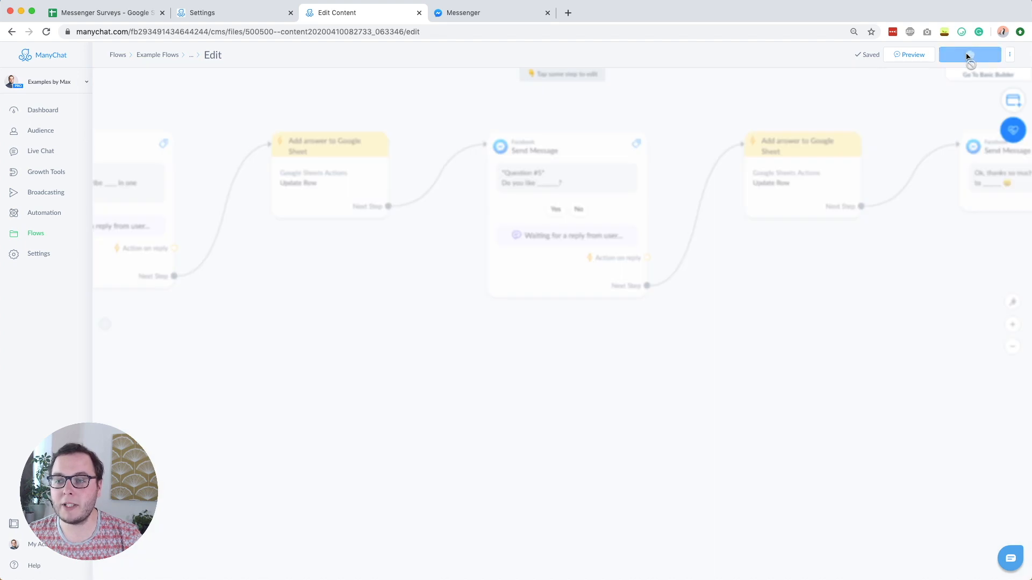
{"action": "left_click", "coordinate": [906, 56]}
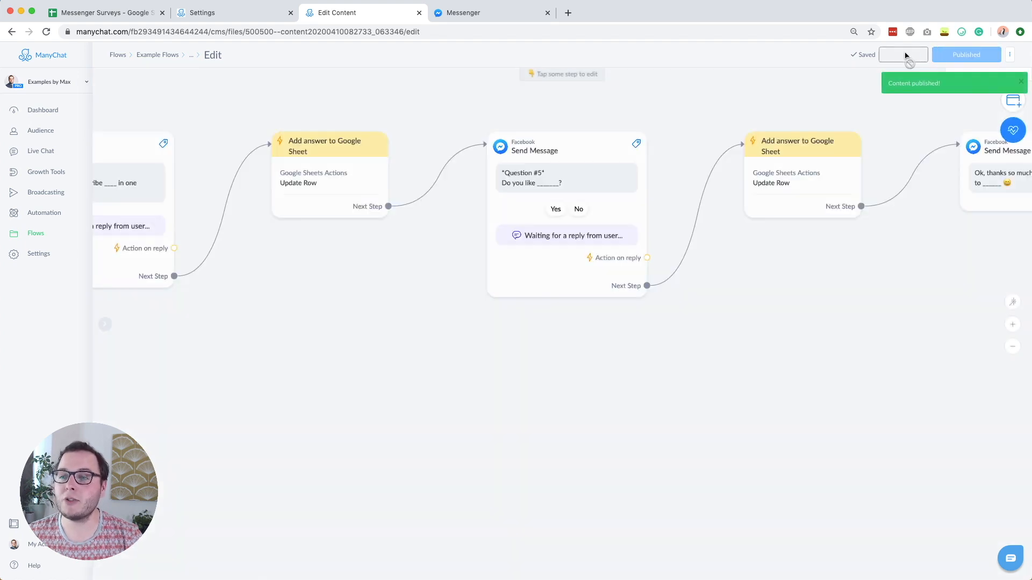
{"action": "left_click", "coordinate": [498, 16]}
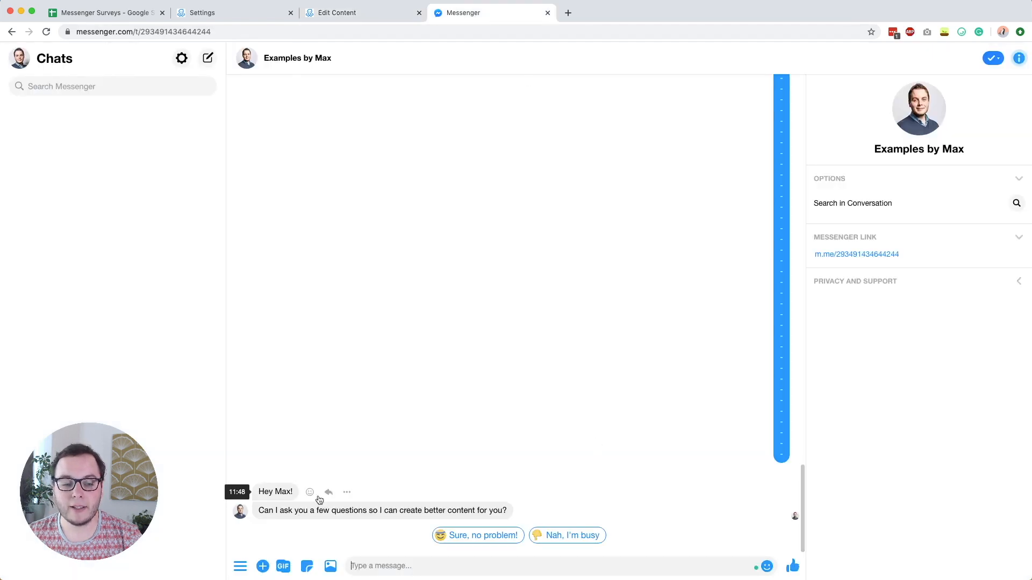
Start the survey by replying "Sure, no problem!" and send "bananas" as the answer to Question #1.
{"action": "left_click", "coordinate": [471, 538]}
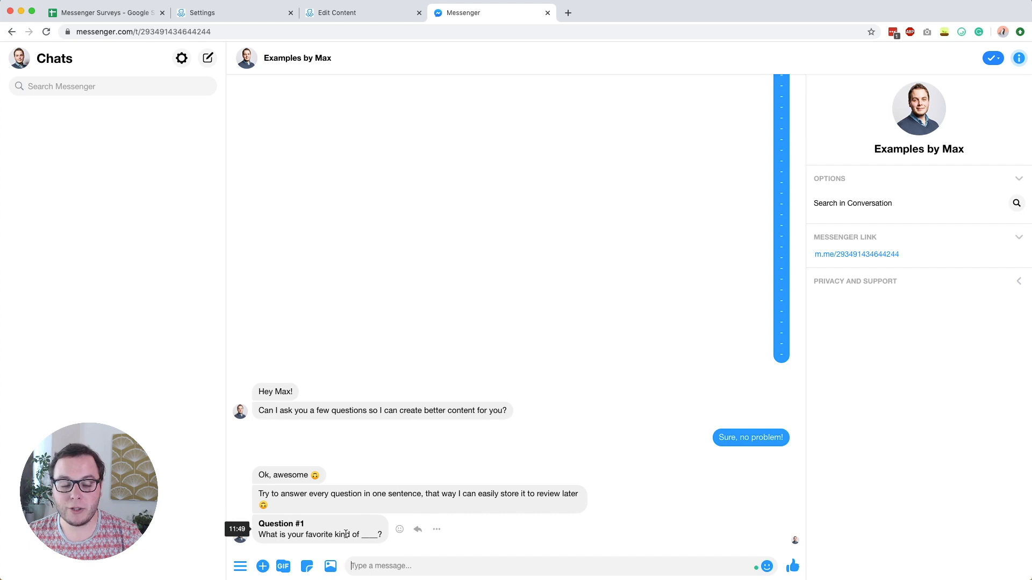
{"action": "type", "text": "banan"}
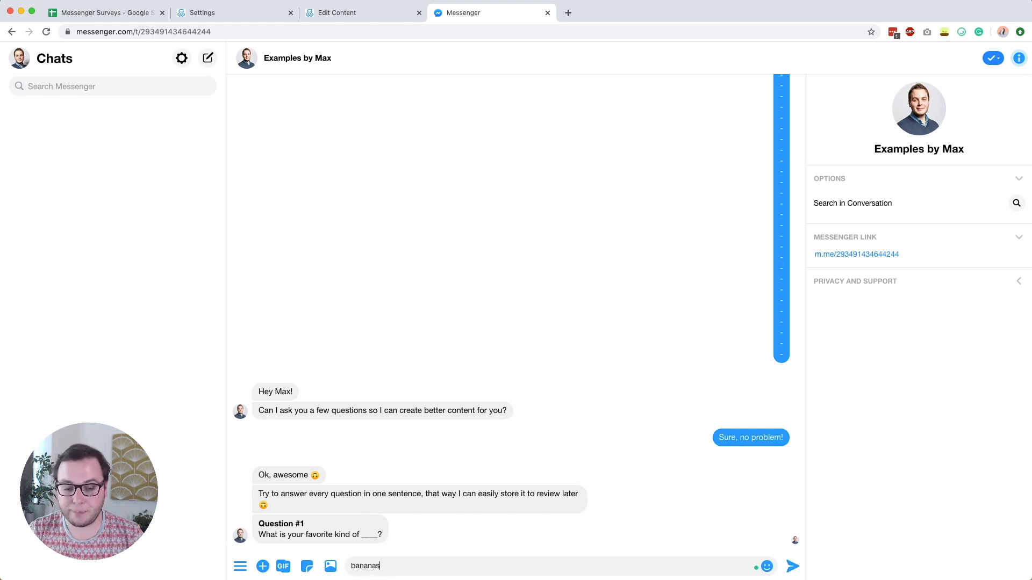
{"action": "type", "text": "as"}
{"action": "key", "text": "Return"}
Switch to the Messenger Surveys spreadsheet and check the subscriber's row for the Question #1 answer.
{"action": "left_click", "coordinate": [106, 13]}
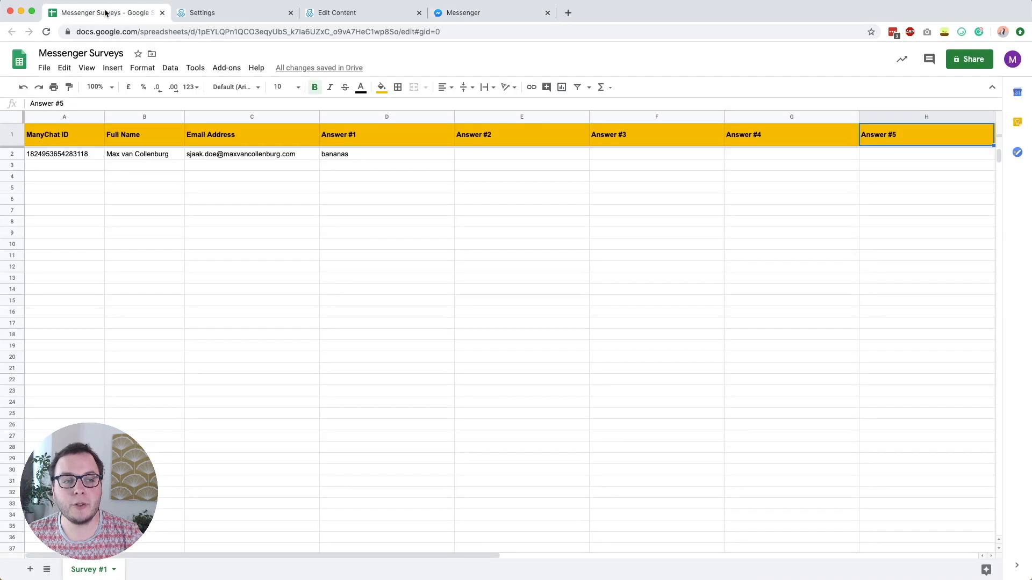
Check the Email Address and Answer #1 cells in the subscriber's row.
{"action": "left_click", "coordinate": [222, 155]}
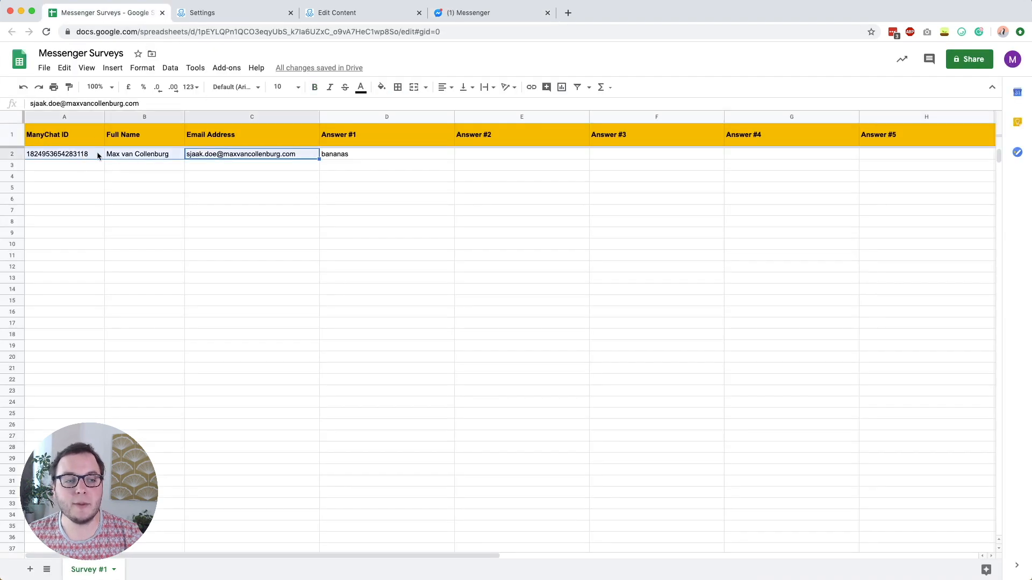
{"action": "left_click", "coordinate": [348, 153]}
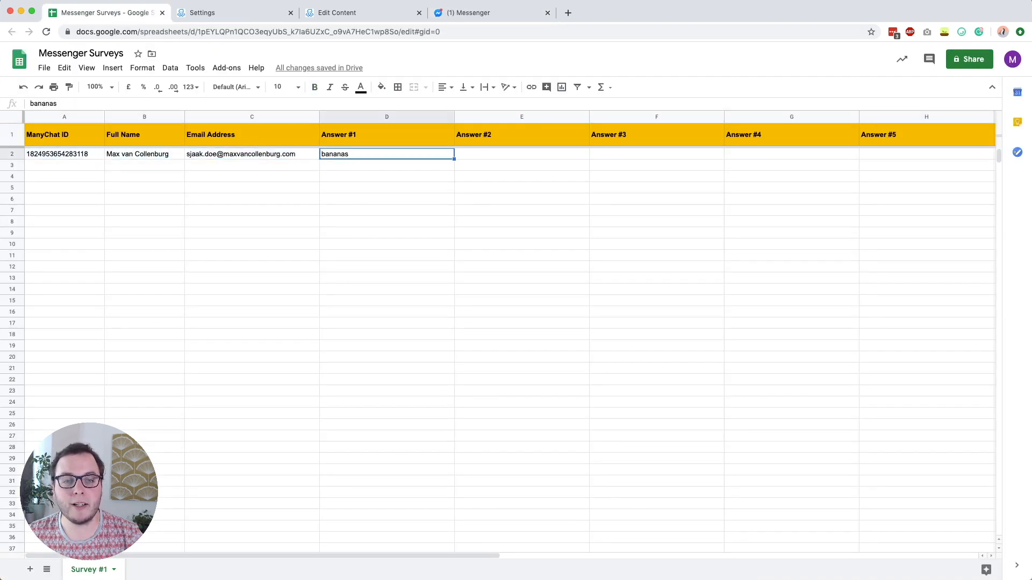
Switch to Messenger, send "jump" as the answer to Question #2, and check the Answer #2 cell in the Messenger Surveys spreadsheet.
{"action": "left_click", "coordinate": [473, 12]}
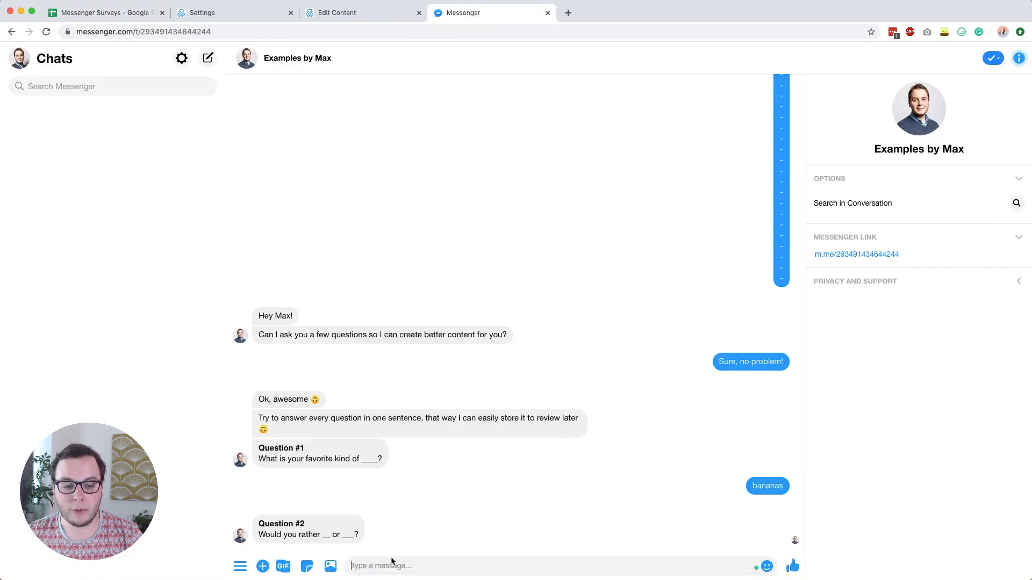
{"action": "type", "text": "ju"}
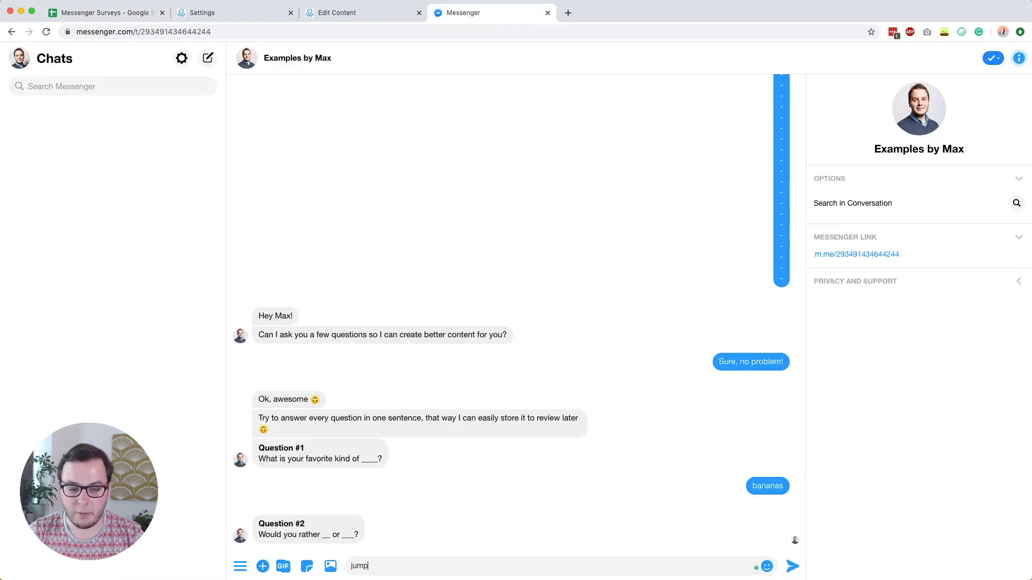
{"action": "type", "text": "mp"}
{"action": "key", "text": "Return"}
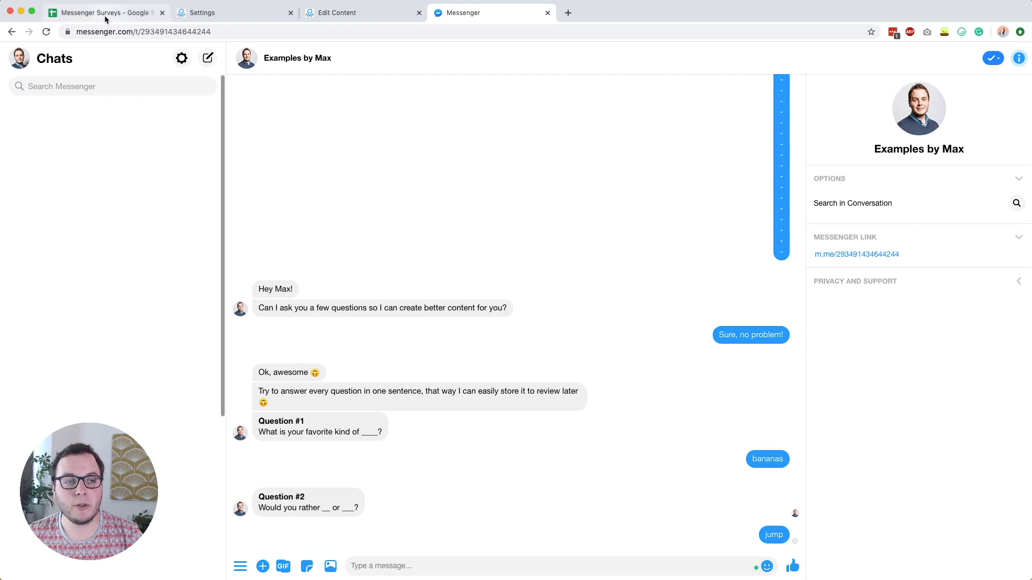
{"action": "left_click", "coordinate": [106, 19]}
{"action": "left_click", "coordinate": [473, 156]}
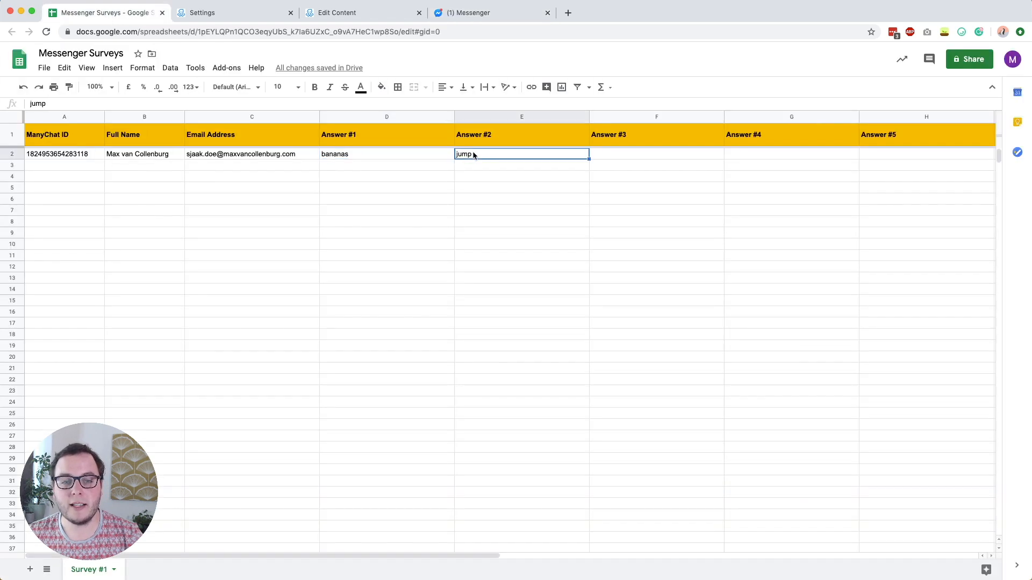
Answer Question #3 with 8 in the Messenger chat and check the Answer #3 cell in the Messenger Surveys spreadsheet.
{"action": "left_click", "coordinate": [471, 16]}
{"action": "left_click", "coordinate": [592, 535]}
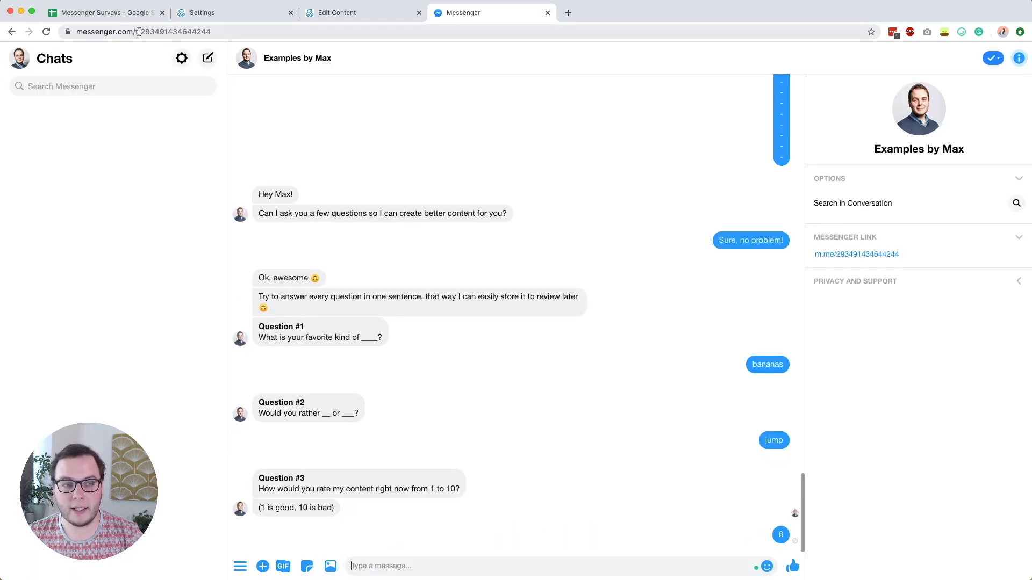
{"action": "left_click", "coordinate": [120, 16]}
{"action": "left_click", "coordinate": [610, 156]}
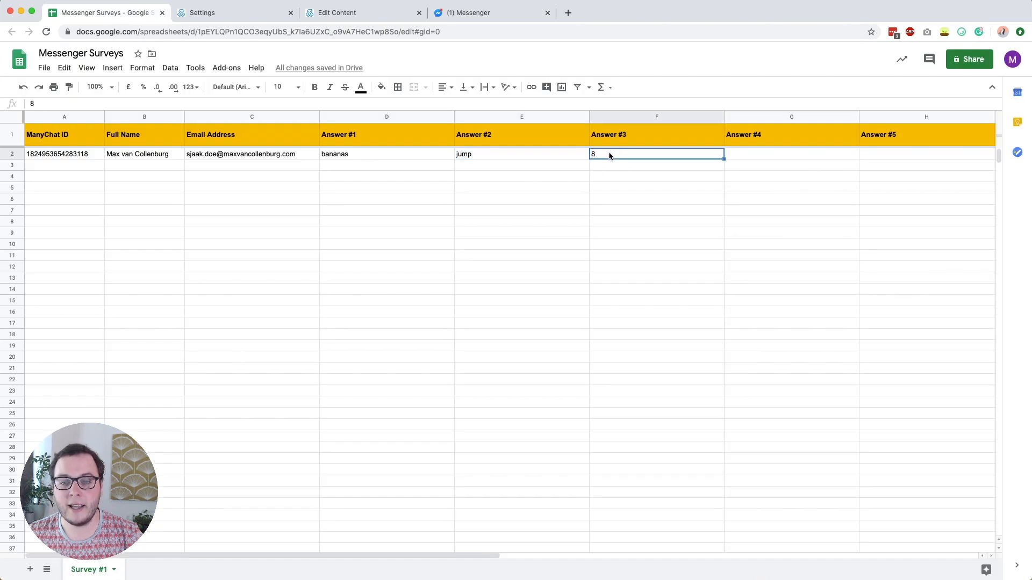
Send "I sell online courses about marketing" as the Question #4 answer in Messenger and check the Answer #4 cell in the spreadsheet.
{"action": "left_click", "coordinate": [507, 18]}
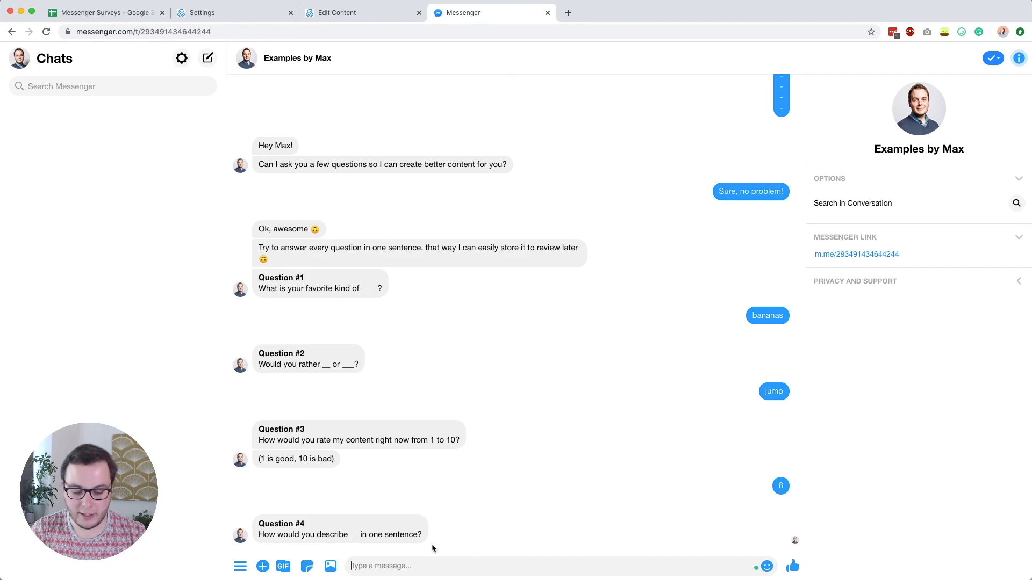
{"action": "type", "text": "I sell online courses about marketing"}
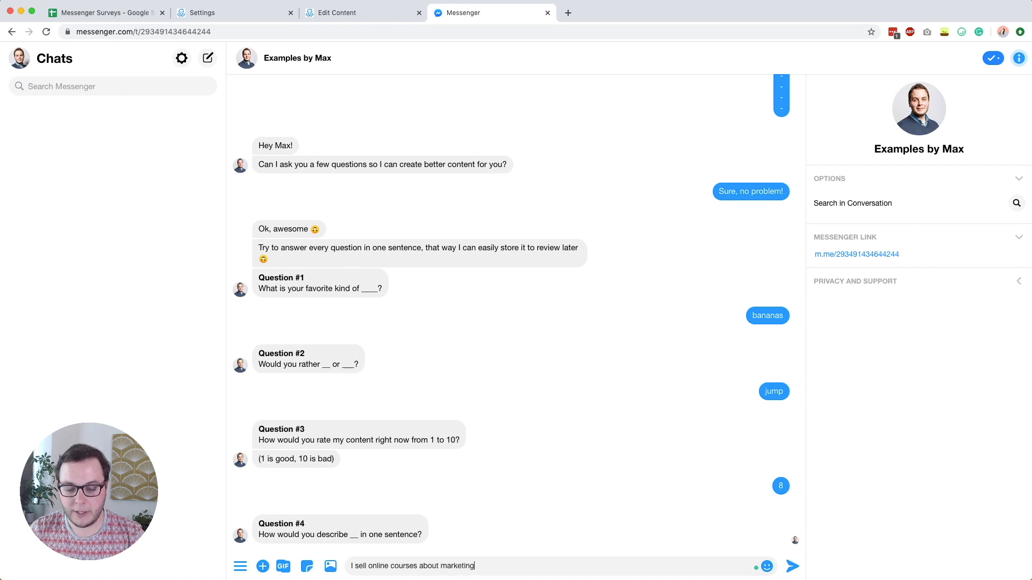
{"action": "key", "text": "Return"}
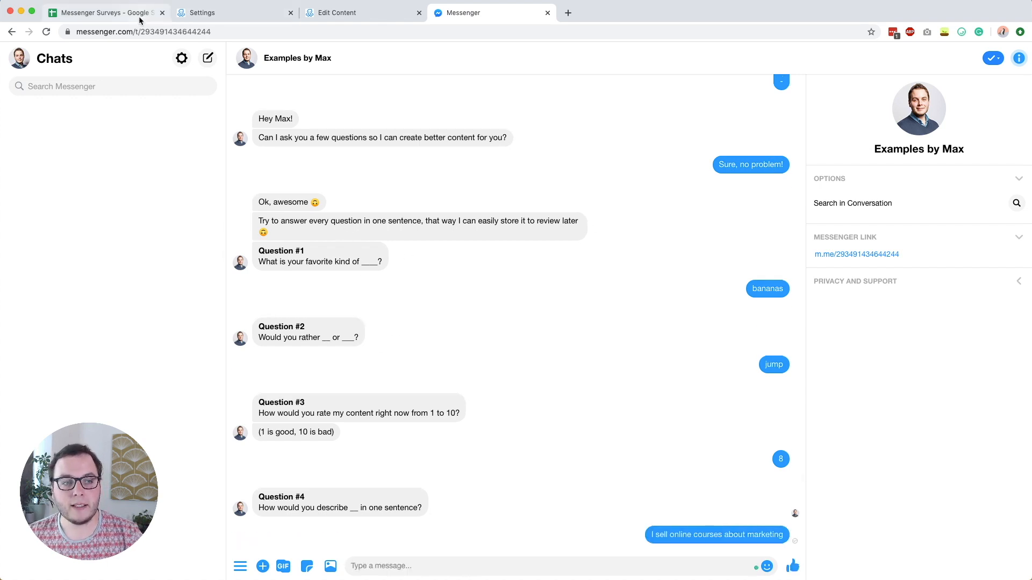
{"action": "left_click", "coordinate": [140, 16]}
{"action": "left_click", "coordinate": [816, 154]}
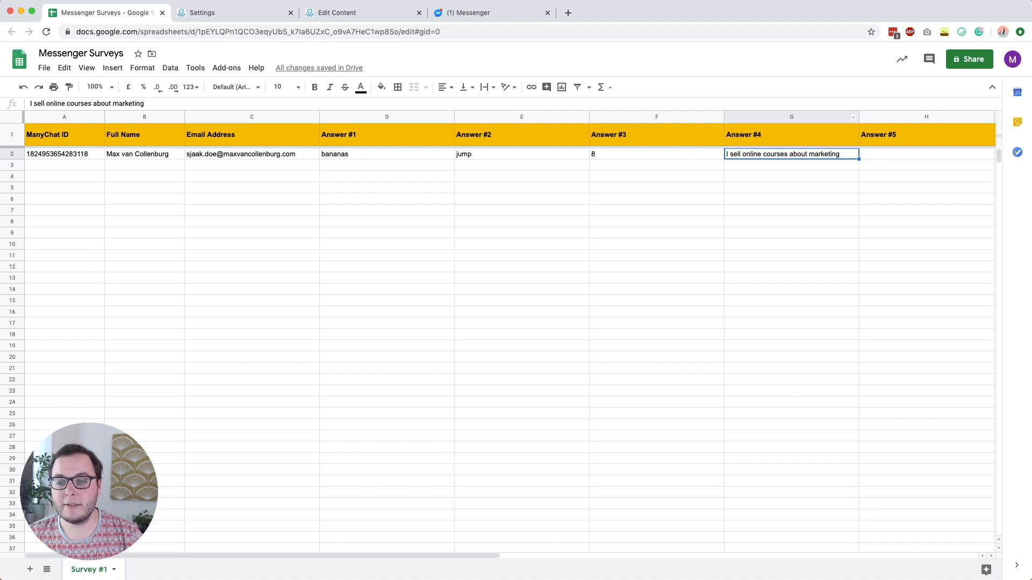
Answer Question #5 with "Yes" in Messenger, and check the Answer #5 cell in the spreadsheet and the chat's closing message.
{"action": "left_click", "coordinate": [500, 13]}
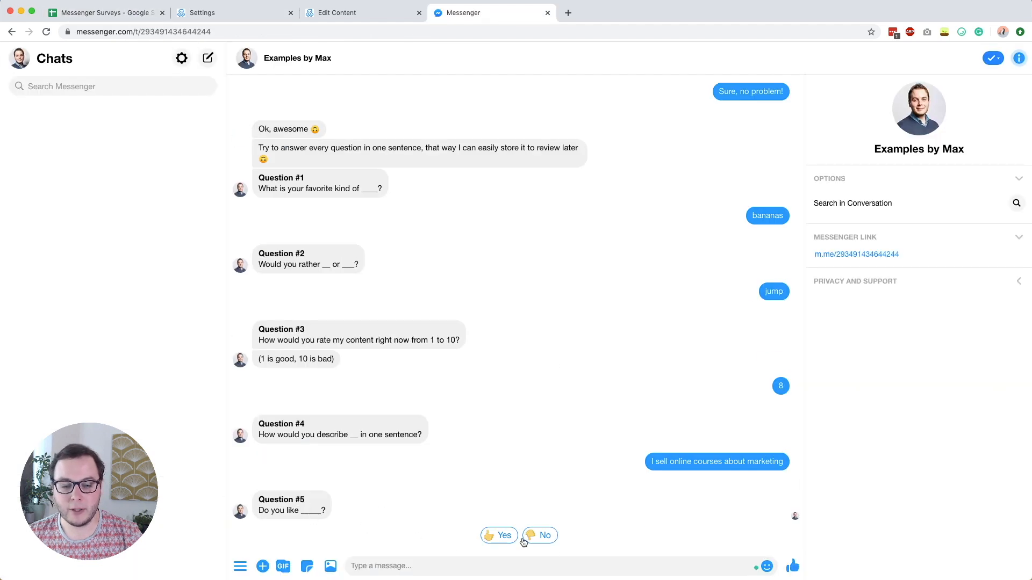
{"action": "left_click", "coordinate": [499, 536]}
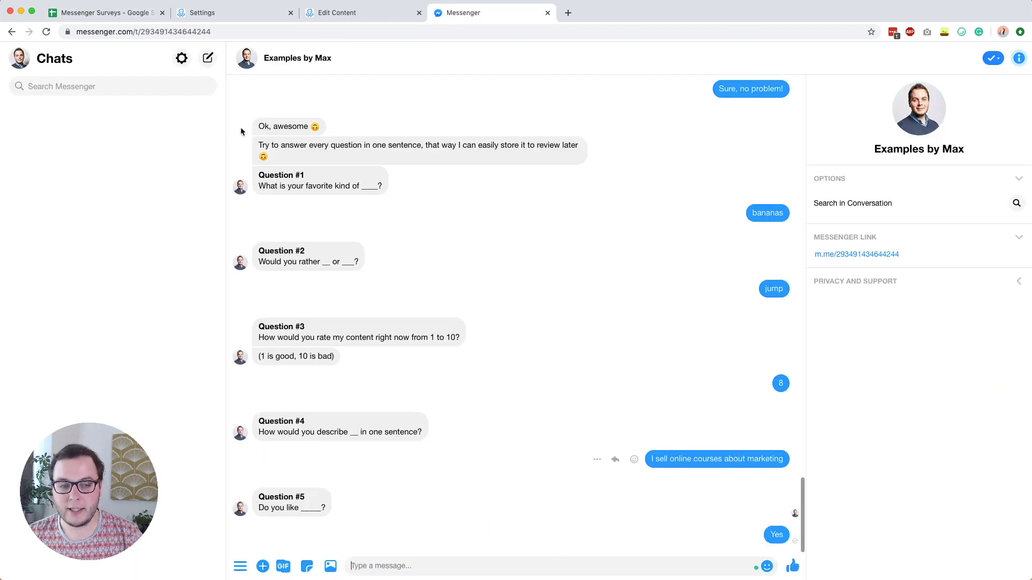
{"action": "left_click", "coordinate": [109, 14]}
{"action": "left_click", "coordinate": [921, 155]}
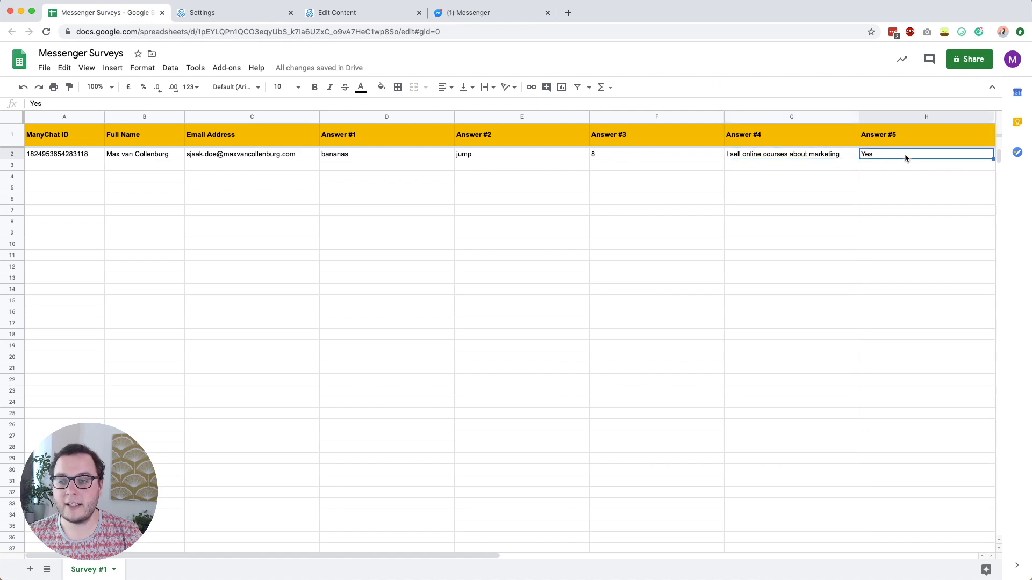
{"action": "left_click", "coordinate": [527, 16]}
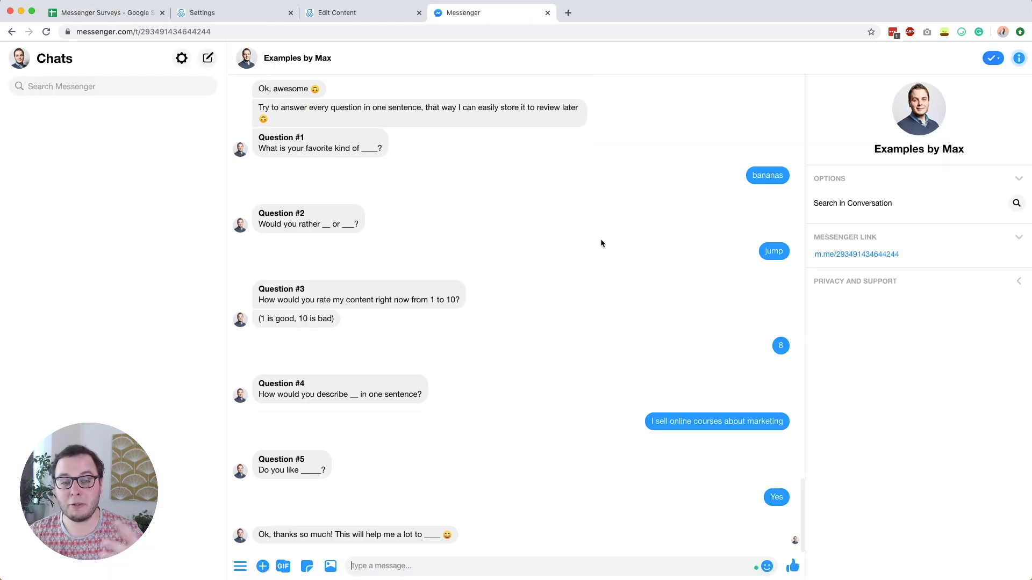
Switch to the ManyChat flow editor and examine the survey's message sequence and the Question #1 reply settings.
{"action": "left_click", "coordinate": [366, 14]}
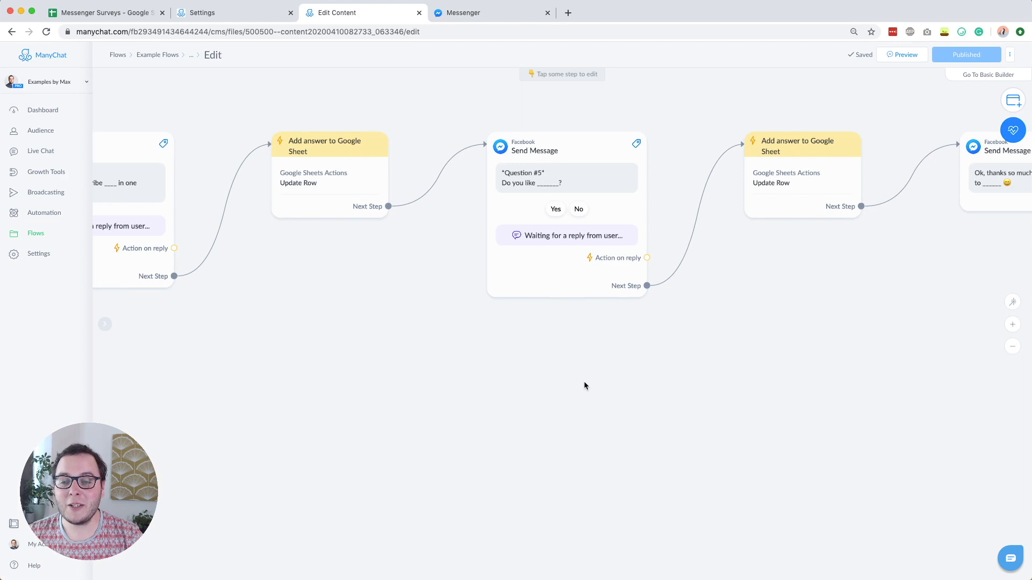
{"action": "scroll", "coordinate": [584, 385], "scroll_direction": "down", "scroll_amount": 5}
{"action": "scroll", "coordinate": [574, 405], "scroll_direction": "left", "scroll_amount": 10}
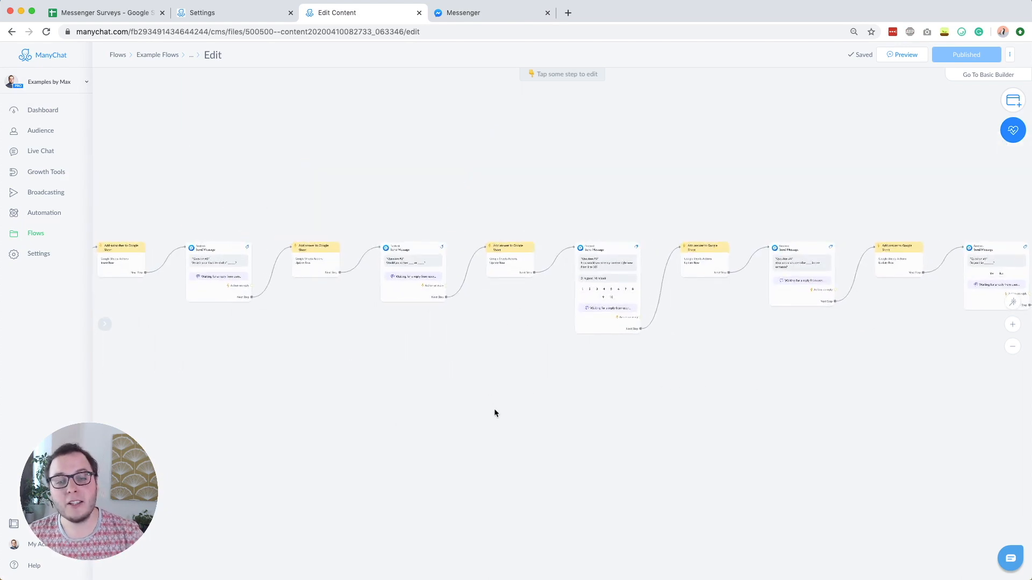
{"action": "scroll", "coordinate": [308, 389], "scroll_direction": "left", "scroll_amount": 8}
{"action": "scroll", "coordinate": [539, 376], "scroll_direction": "down", "scroll_amount": 2}
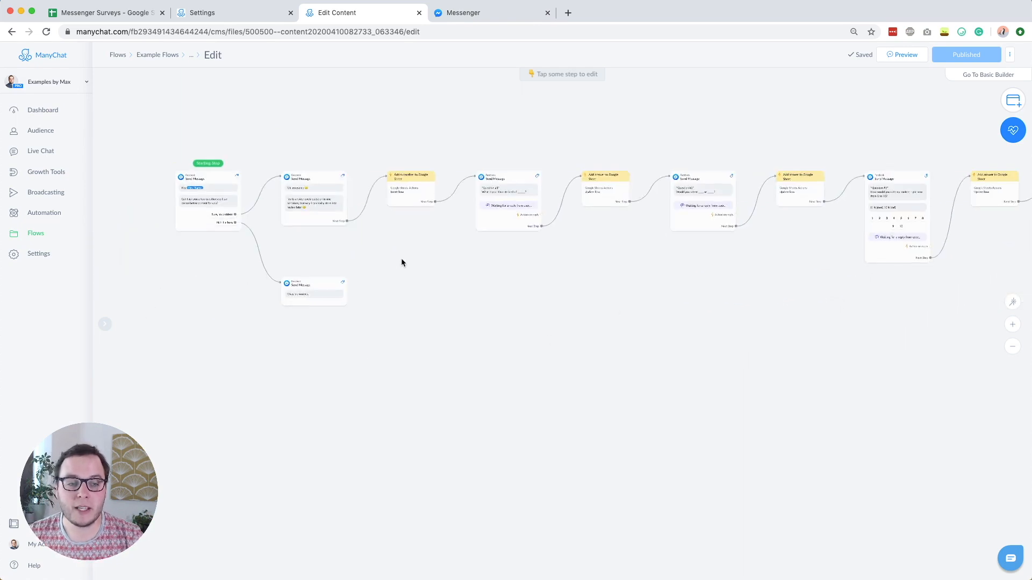
{"action": "scroll", "coordinate": [504, 185], "scroll_direction": "up", "scroll_amount": 5}
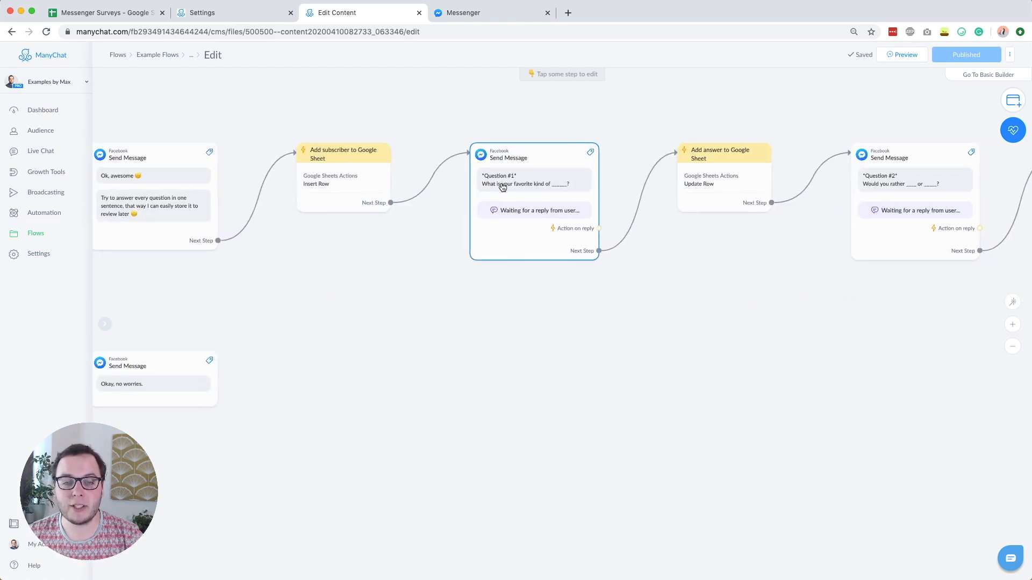
{"action": "left_click", "coordinate": [501, 189]}
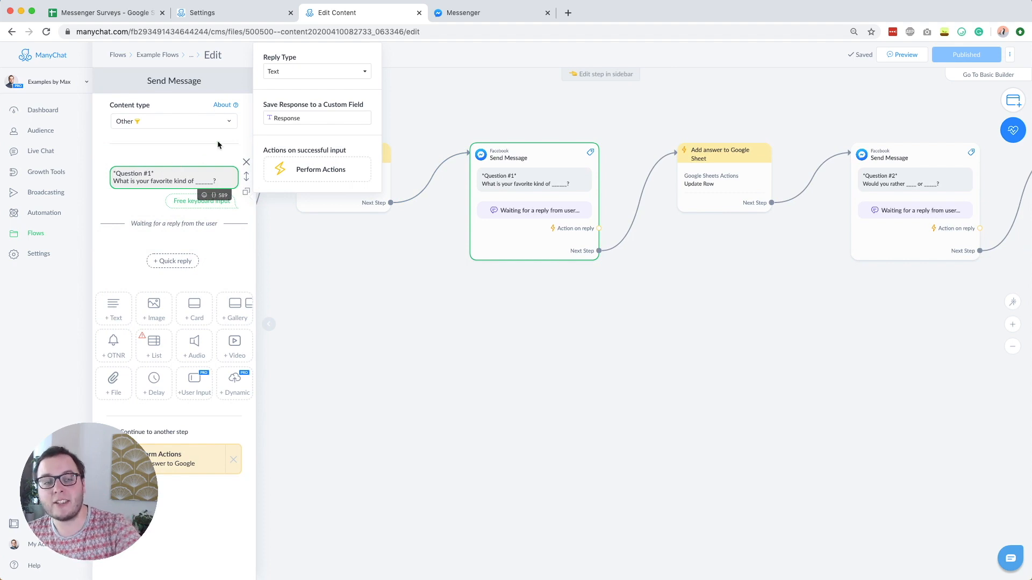
{"action": "left_click", "coordinate": [697, 304]}
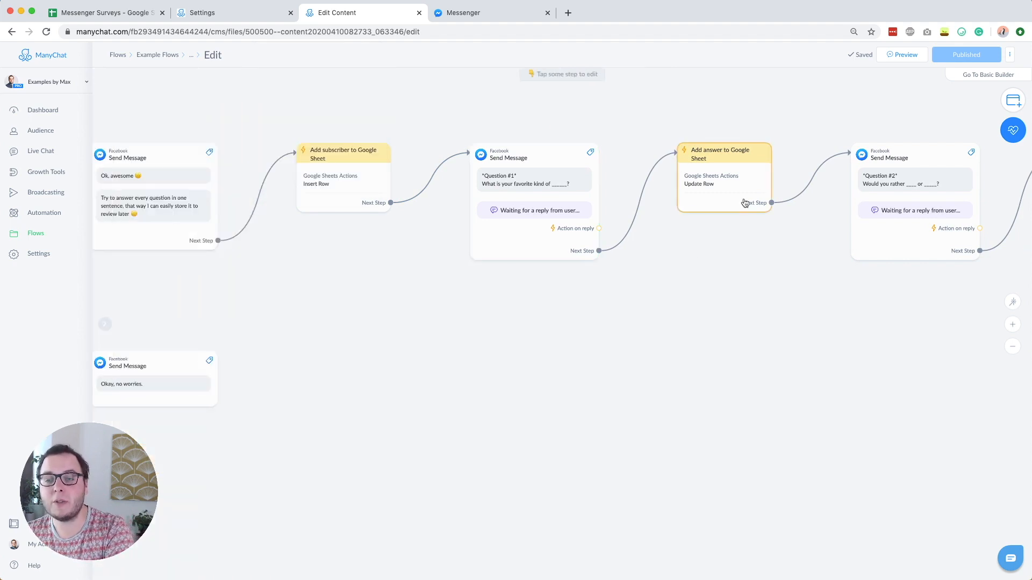